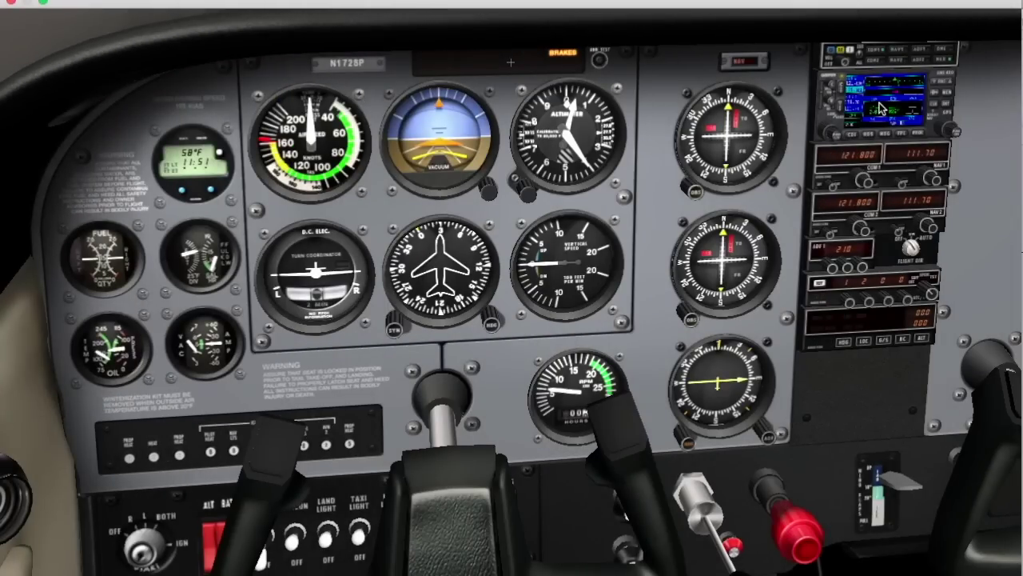
- Pop out the GNS 430 as a window, then move, shrink, restore and close it
{"action": "left_click", "coordinate": [881, 108]}
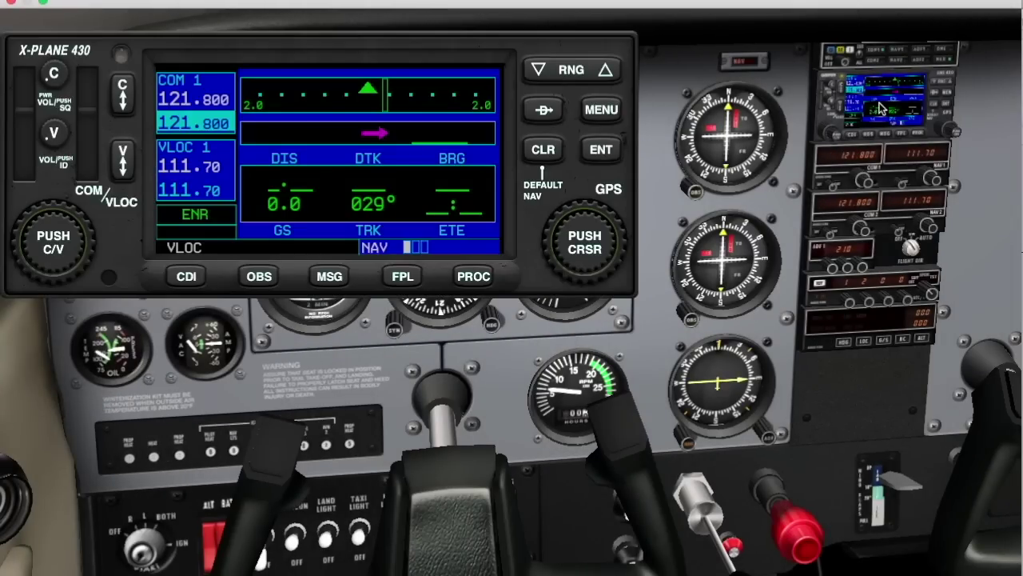
{"action": "left_click_drag", "start_coordinate": [309, 128], "coordinate": [381, 225]}
{"action": "left_click_drag", "start_coordinate": [712, 387], "coordinate": [462, 296]}
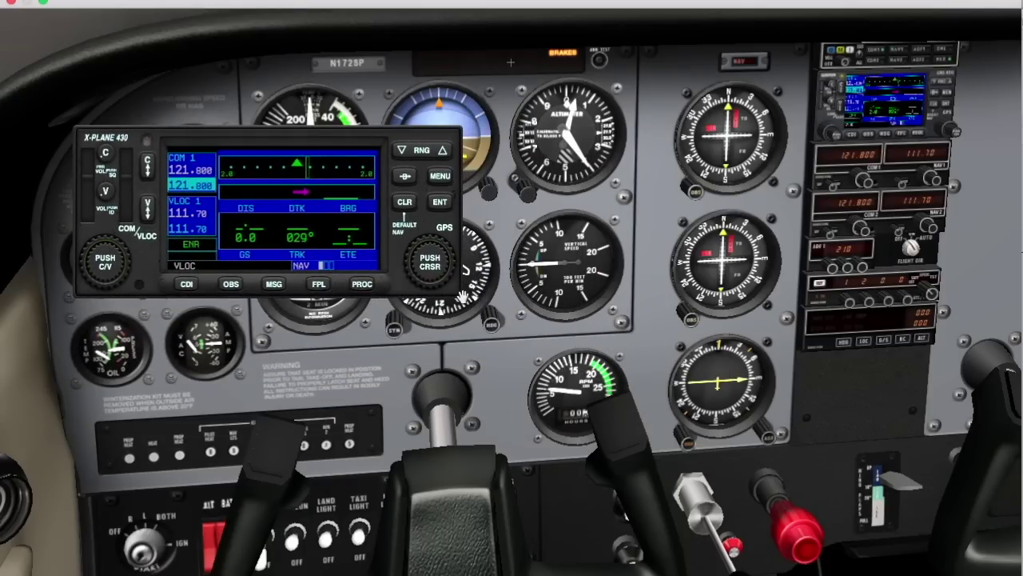
{"action": "double_click", "coordinate": [277, 140]}
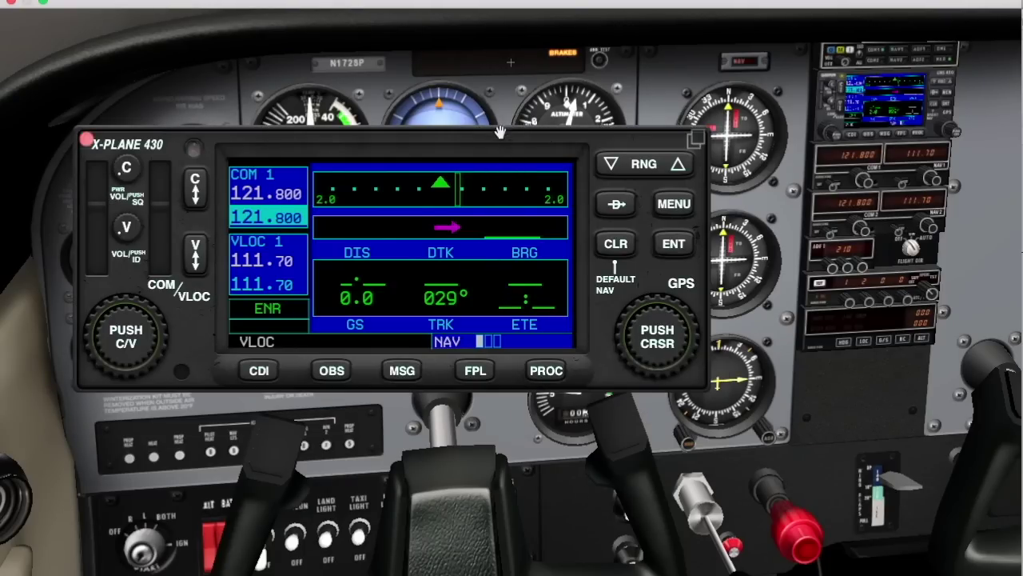
{"action": "left_click", "coordinate": [88, 141]}
- Reopen the GPS pop-up, reposition and enlarge it, then close it again
{"action": "left_click", "coordinate": [901, 120]}
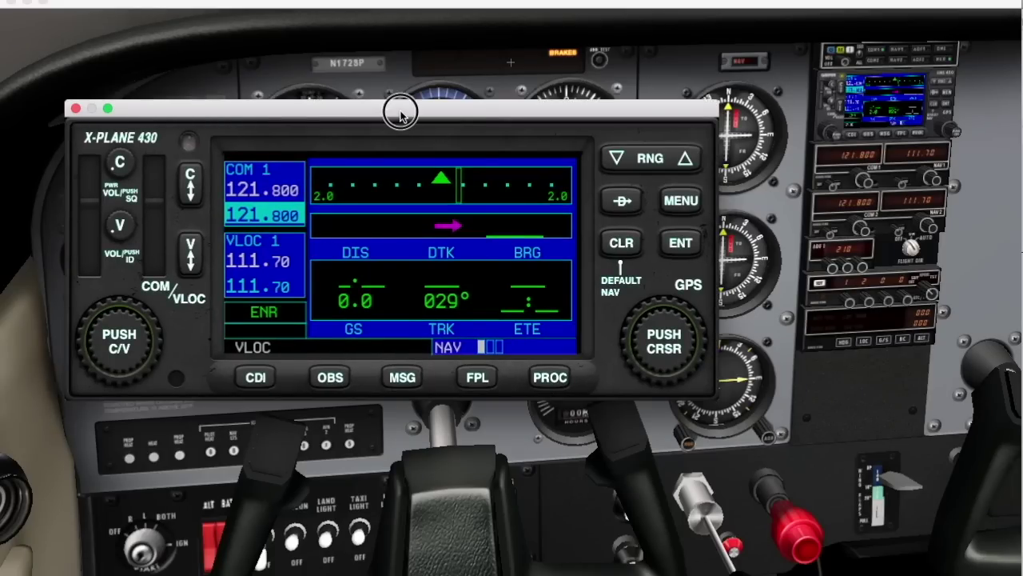
{"action": "left_click_drag", "start_coordinate": [400, 116], "coordinate": [581, 161]}
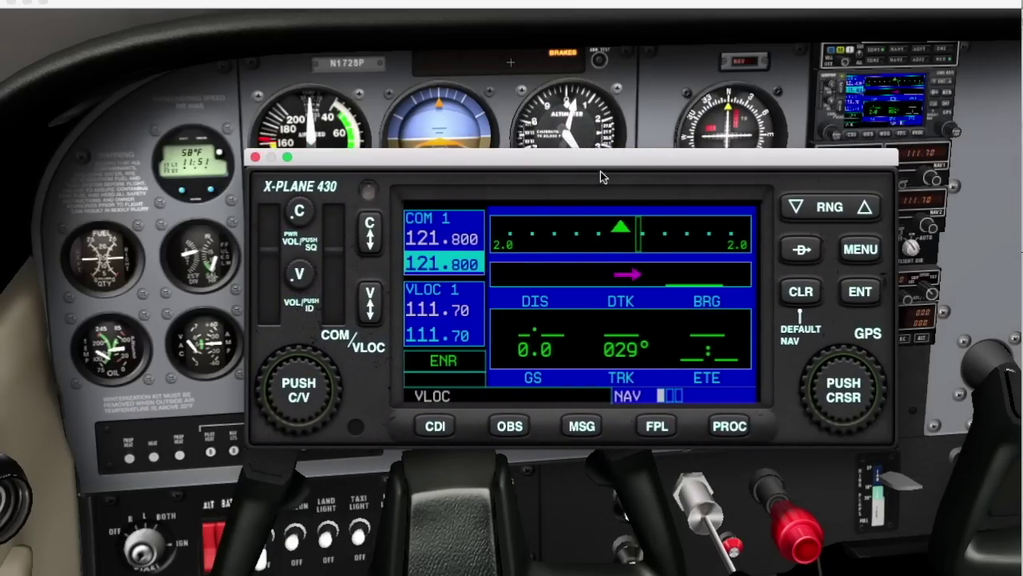
{"action": "left_click_drag", "start_coordinate": [887, 444], "coordinate": [991, 527]}
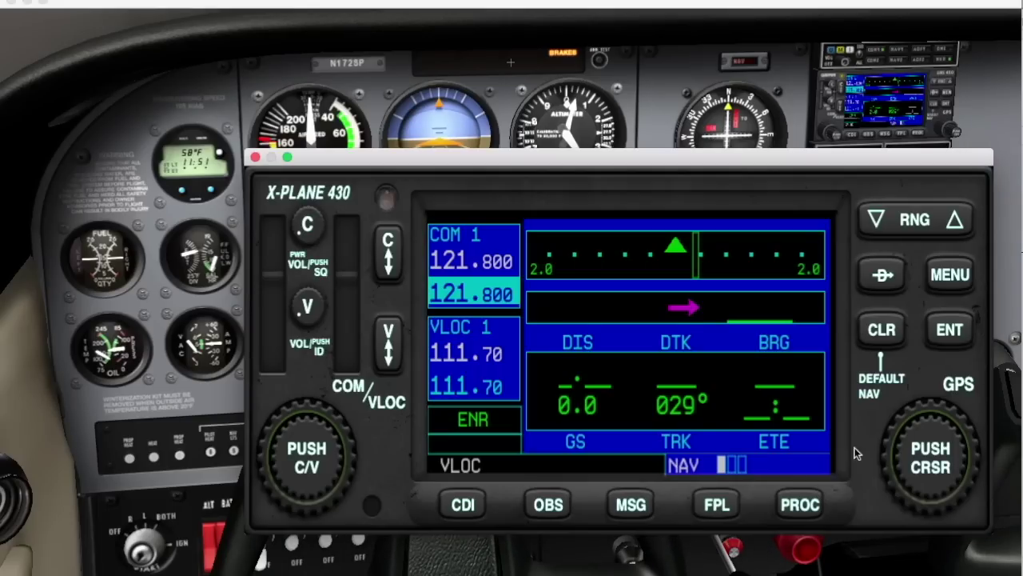
{"action": "left_click_drag", "start_coordinate": [242, 243], "coordinate": [106, 239]}
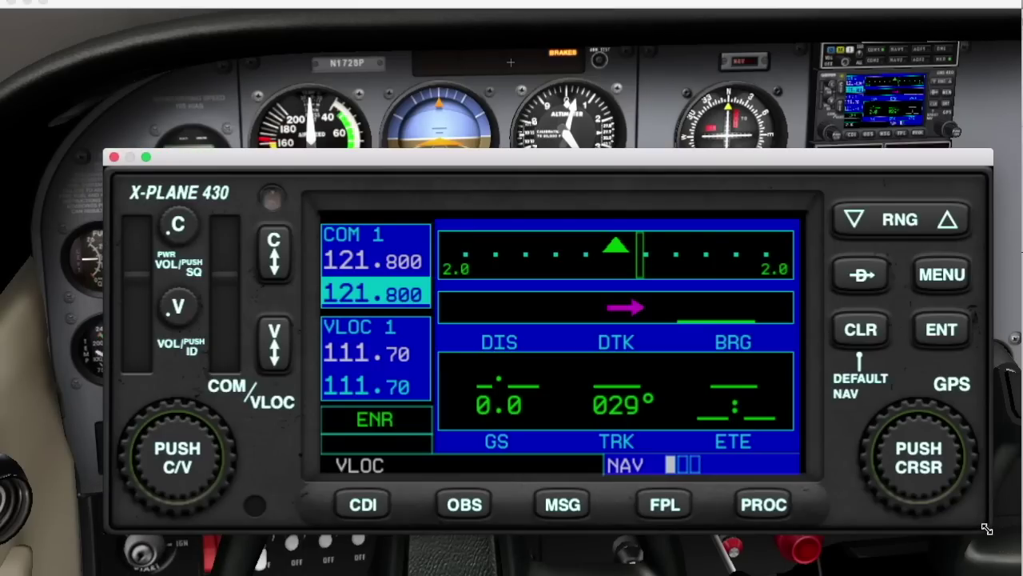
{"action": "left_click_drag", "start_coordinate": [458, 165], "coordinate": [384, 133]}
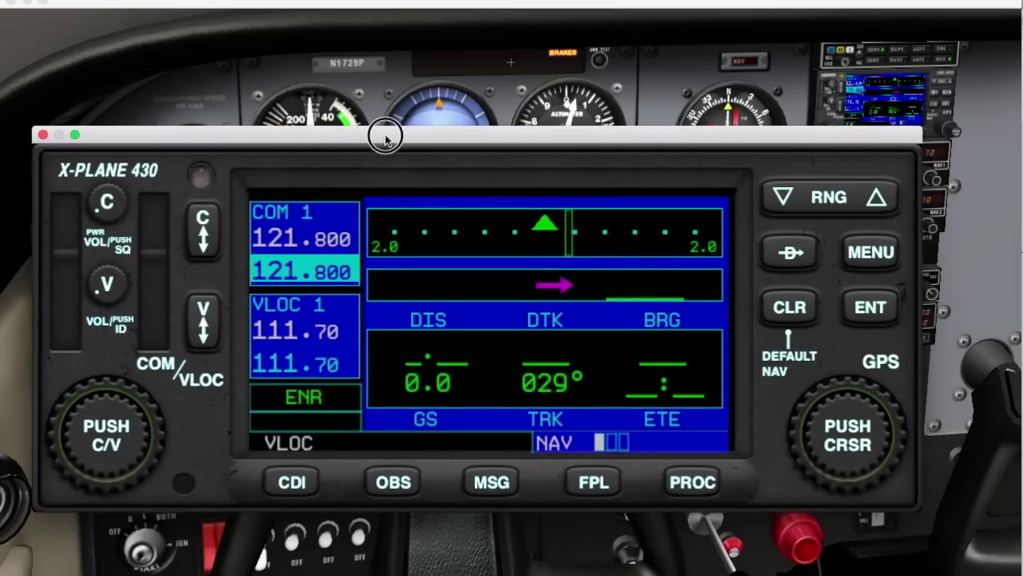
{"action": "left_click", "coordinate": [46, 135]}
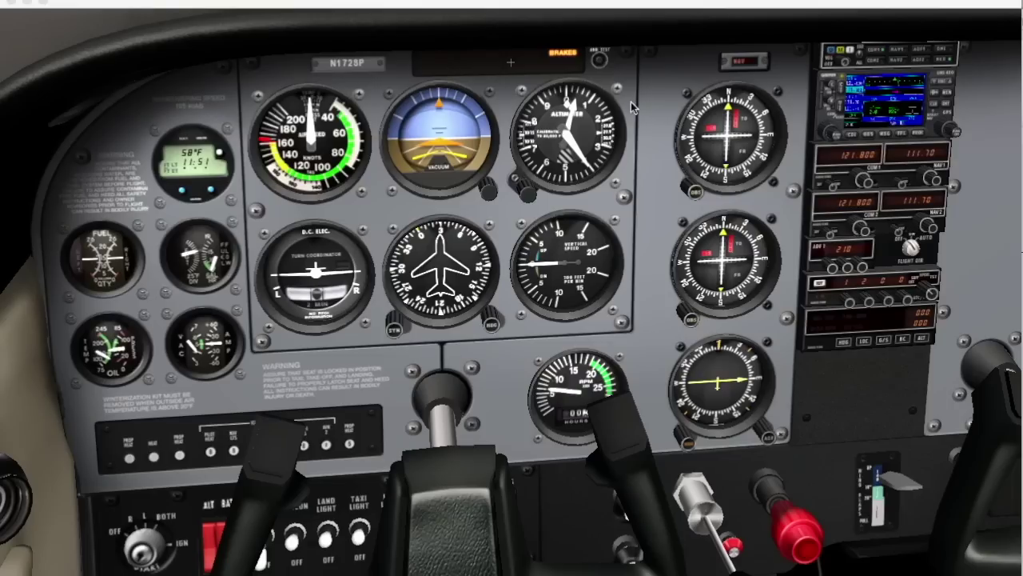
- Reopen the GPS pop-up lower on screen, narrow it, and restore its normal proportions
{"action": "left_click", "coordinate": [882, 98]}
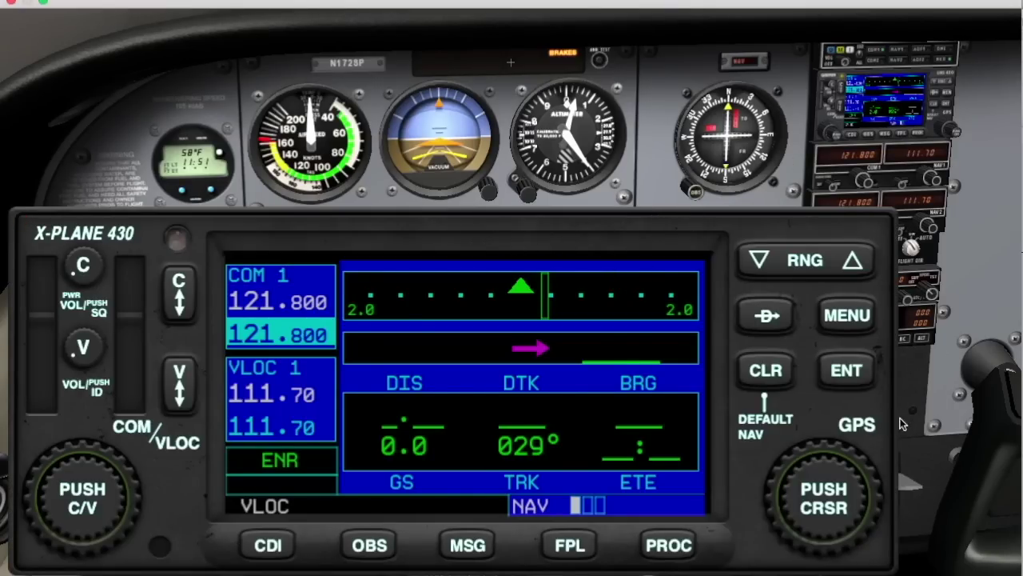
{"action": "left_click_drag", "start_coordinate": [893, 419], "coordinate": [318, 380]}
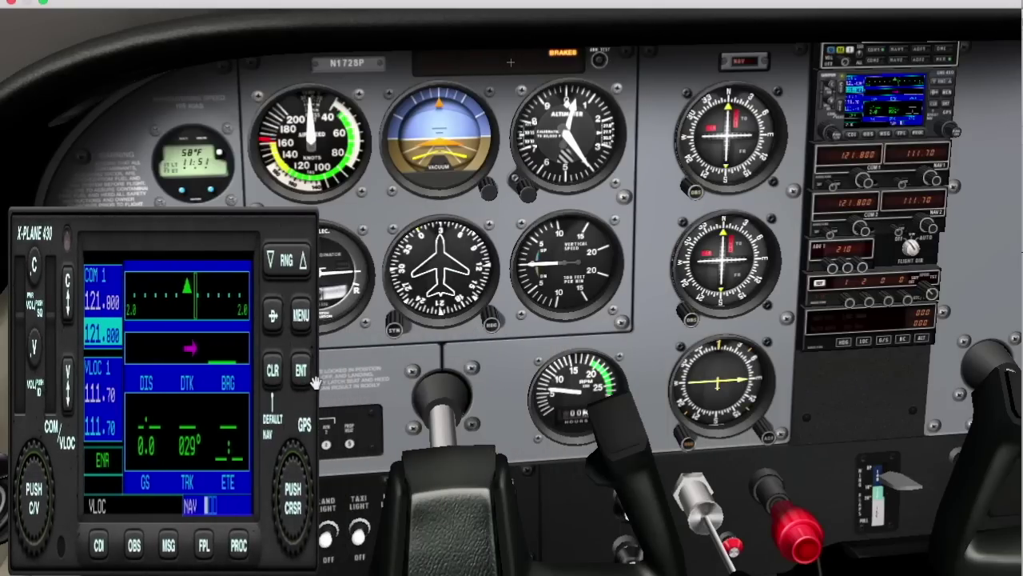
{"action": "double_click", "coordinate": [172, 222]}
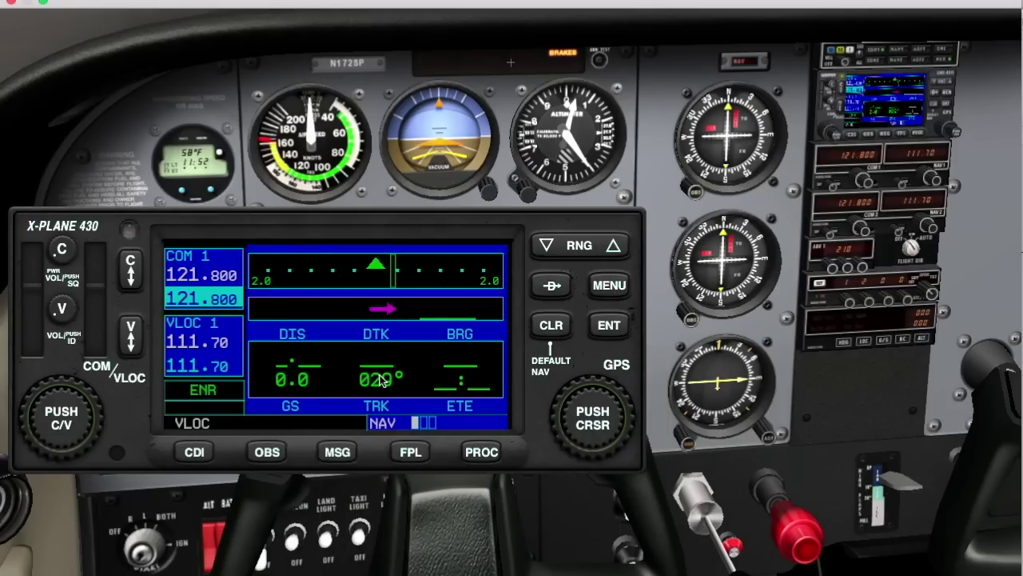
- Bring up the active flight plan and start entering a new waypoint identifier
{"action": "left_click", "coordinate": [417, 454]}
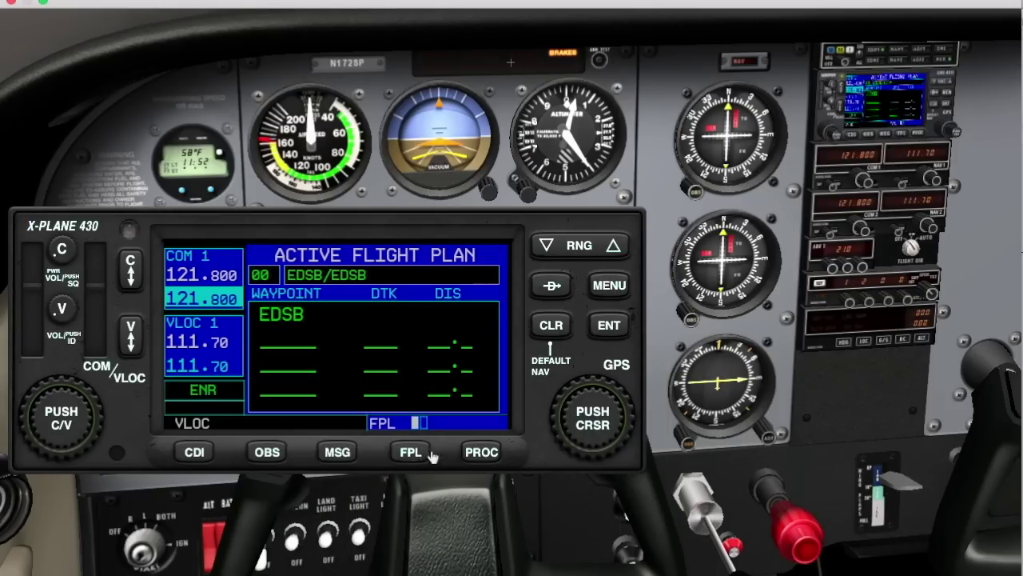
{"action": "left_click", "coordinate": [611, 421]}
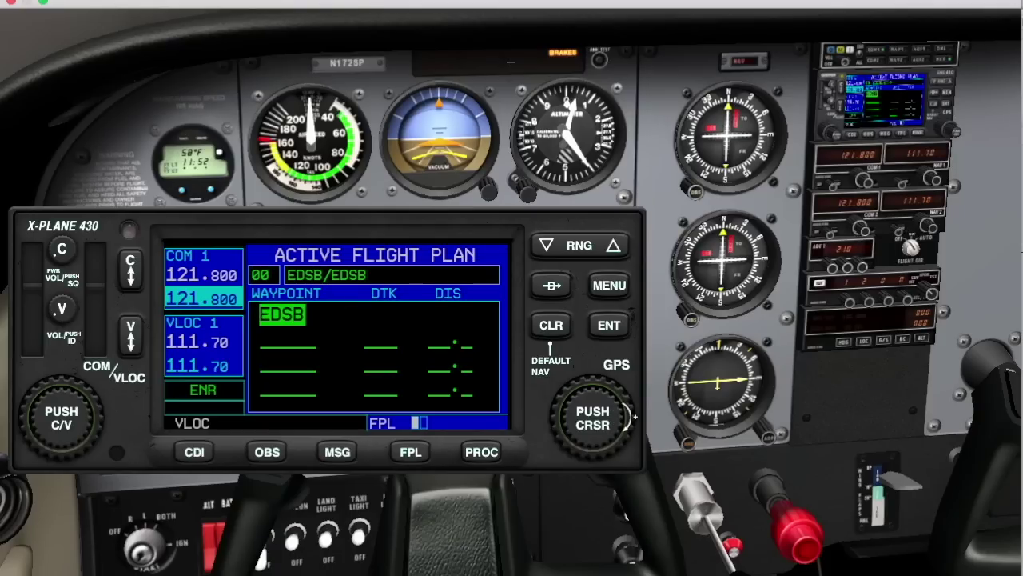
{"action": "left_click", "coordinate": [620, 416]}
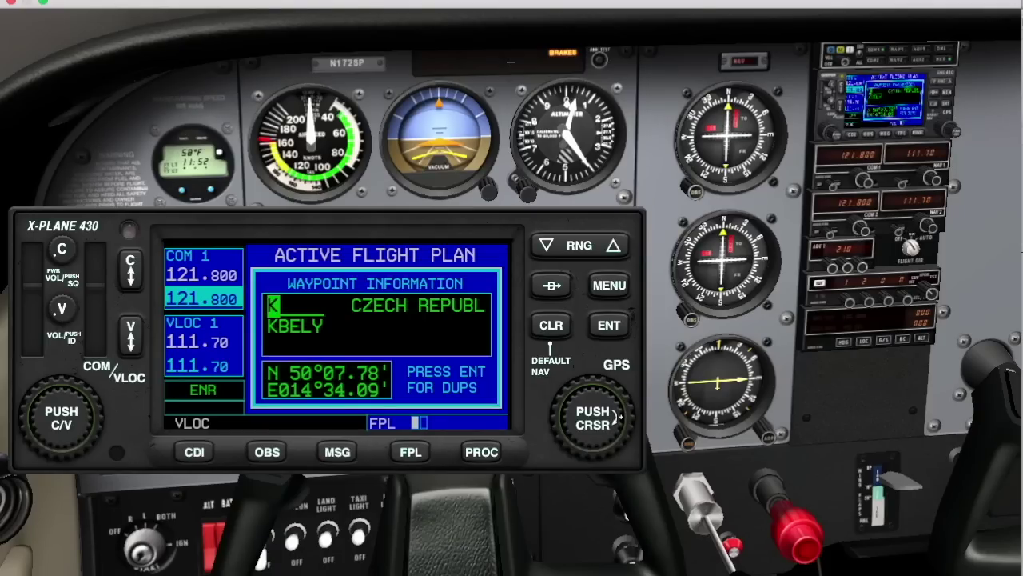
{"action": "scroll", "coordinate": [568, 415], "scroll_direction": "down", "scroll_amount": 7}
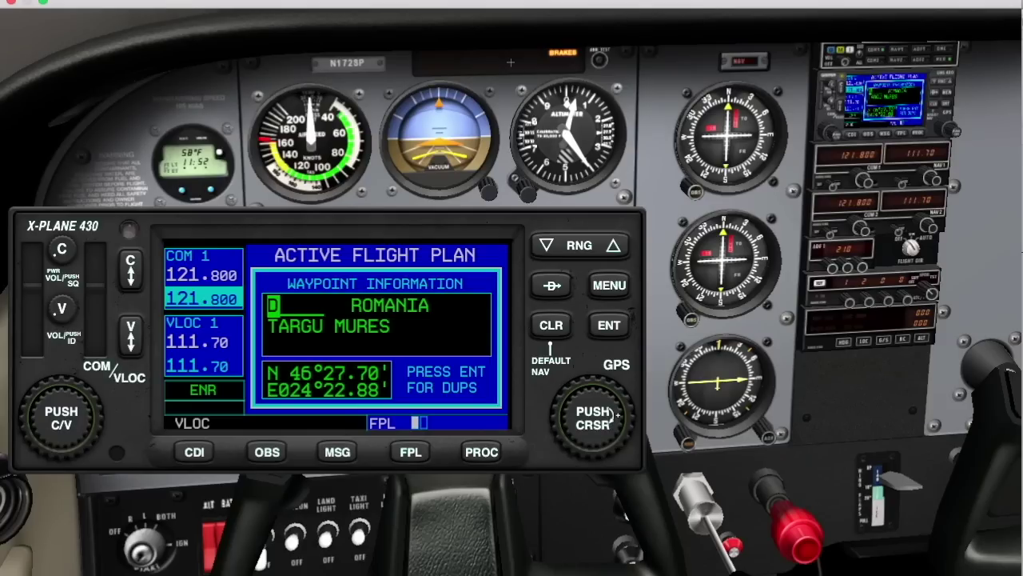
- Spell EDDF with the knobs and accept Frankfurt am Main into the flight plan
{"action": "left_click", "coordinate": [617, 416]}
{"action": "left_click", "coordinate": [637, 413]}
{"action": "left_click", "coordinate": [622, 416]}
{"action": "left_click", "coordinate": [622, 417]}
{"action": "left_click", "coordinate": [620, 414]}
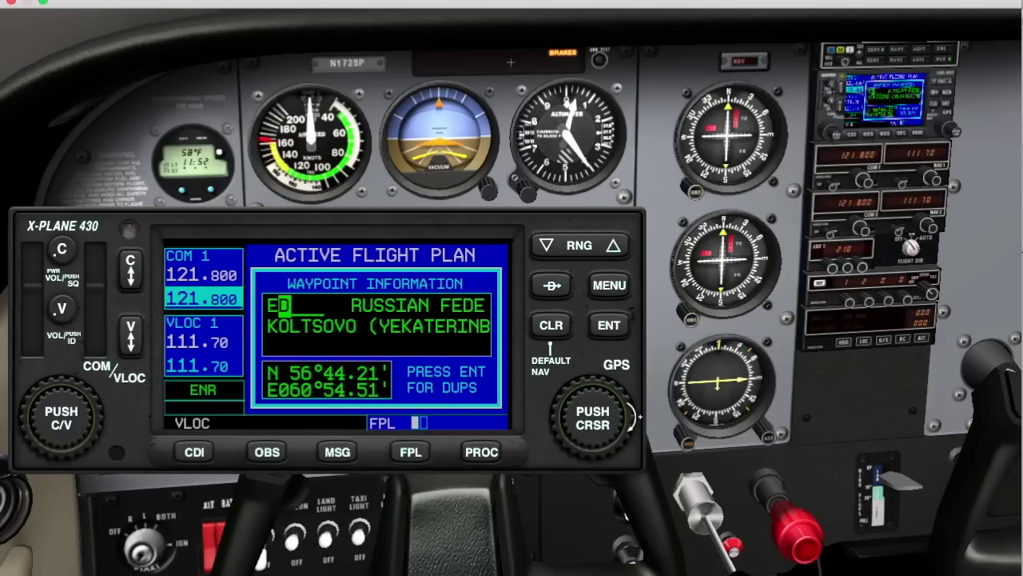
{"action": "left_click", "coordinate": [635, 416]}
{"action": "left_click", "coordinate": [618, 414]}
{"action": "left_click", "coordinate": [618, 414]}
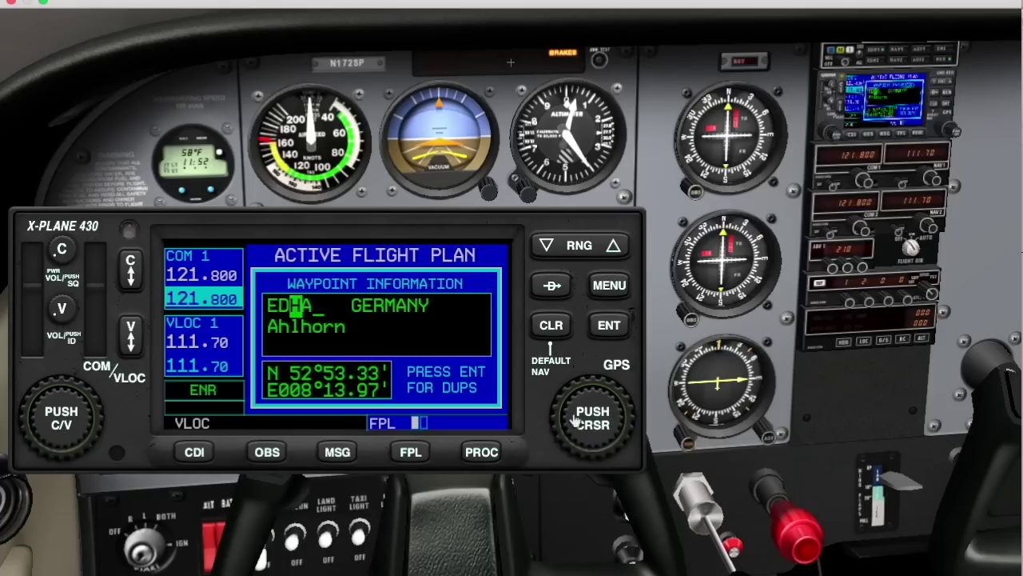
{"action": "left_click", "coordinate": [574, 413]}
{"action": "left_click", "coordinate": [574, 414]}
{"action": "left_click", "coordinate": [574, 413]}
{"action": "left_click", "coordinate": [573, 414]}
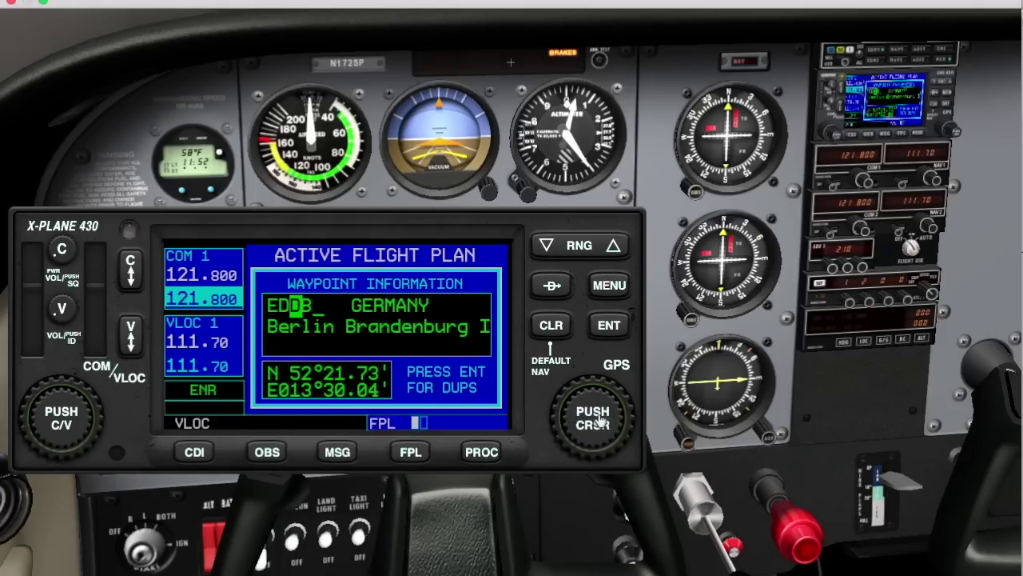
{"action": "left_click", "coordinate": [625, 414]}
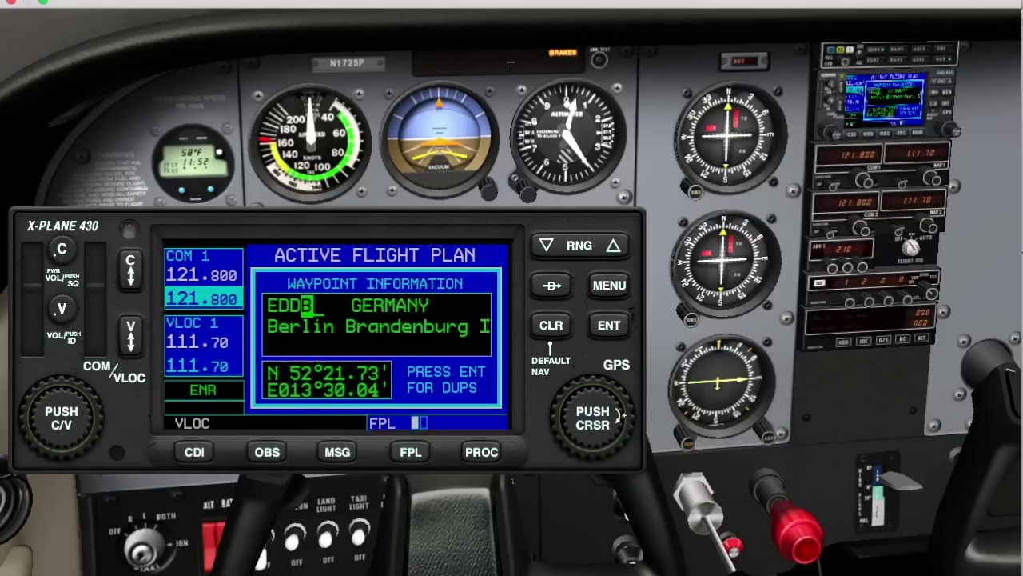
{"action": "left_click", "coordinate": [620, 414]}
{"action": "left_click", "coordinate": [621, 414]}
{"action": "left_click", "coordinate": [621, 414]}
{"action": "left_click", "coordinate": [622, 414]}
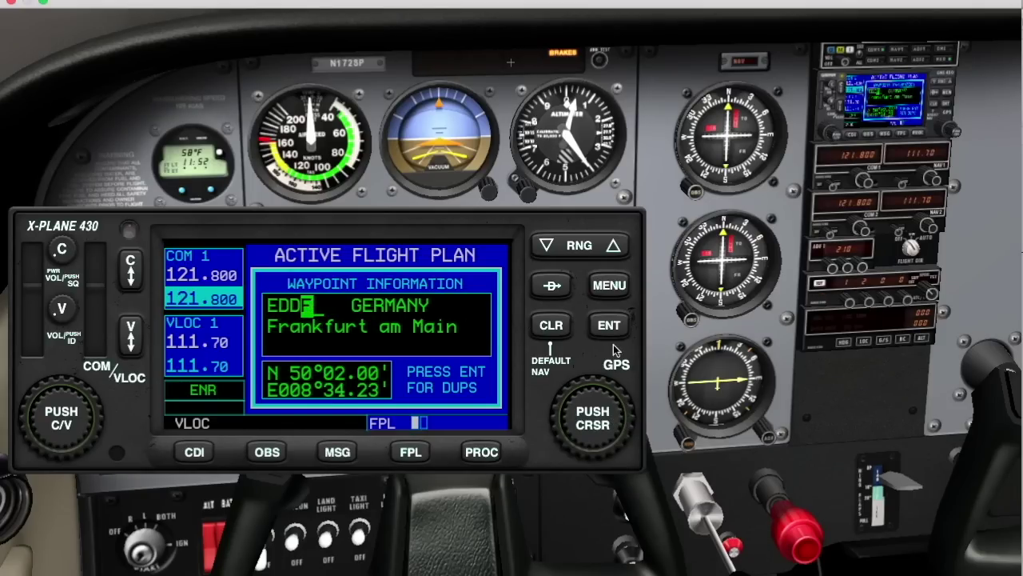
{"action": "left_click", "coordinate": [609, 325]}
{"action": "left_click", "coordinate": [610, 325]}
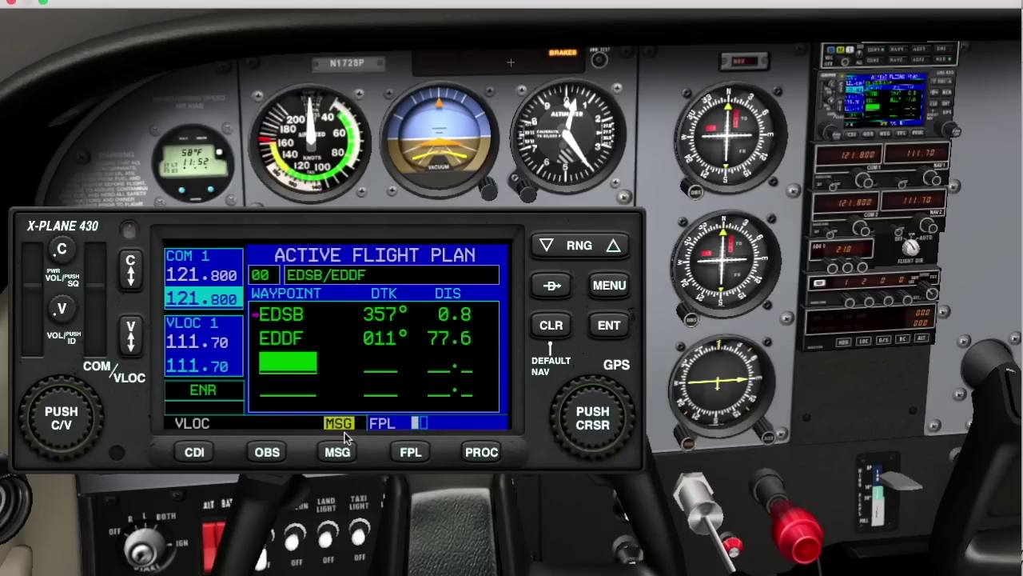
- Select the GAGS4P departure for EDSB from the procedures page
{"action": "left_click", "coordinate": [485, 453]}
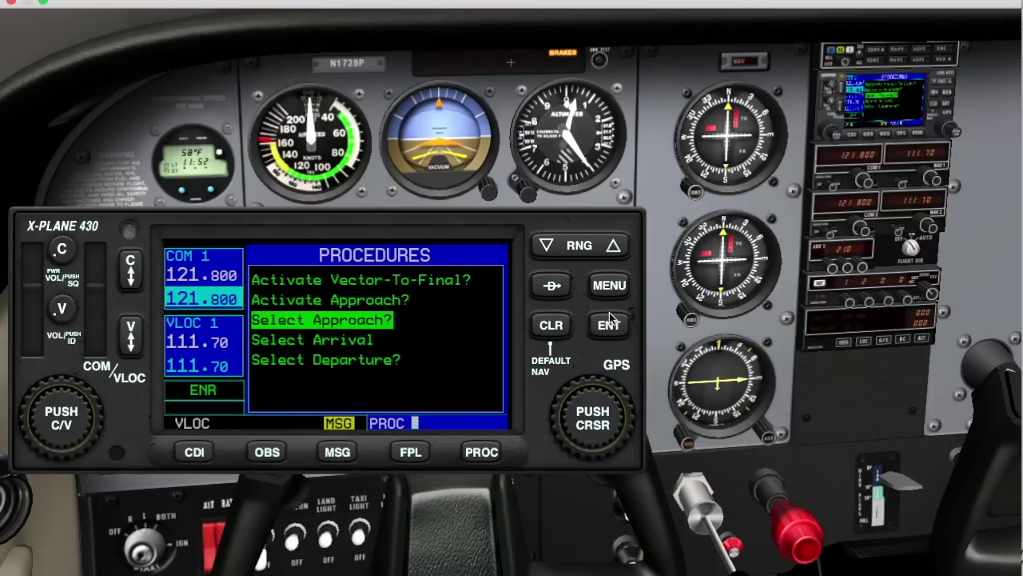
{"action": "left_click", "coordinate": [615, 409]}
{"action": "left_click", "coordinate": [616, 409]}
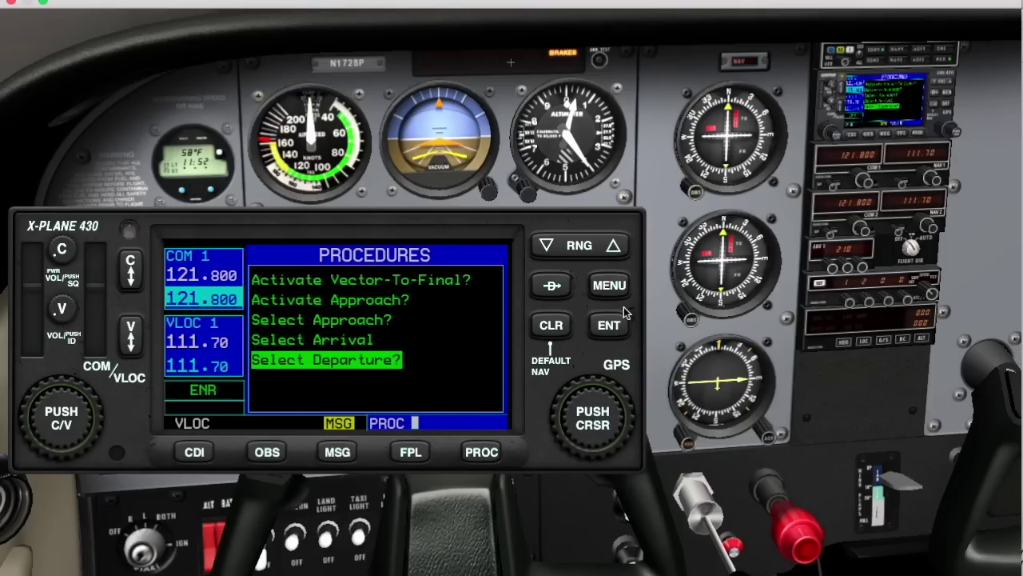
{"action": "left_click", "coordinate": [610, 326]}
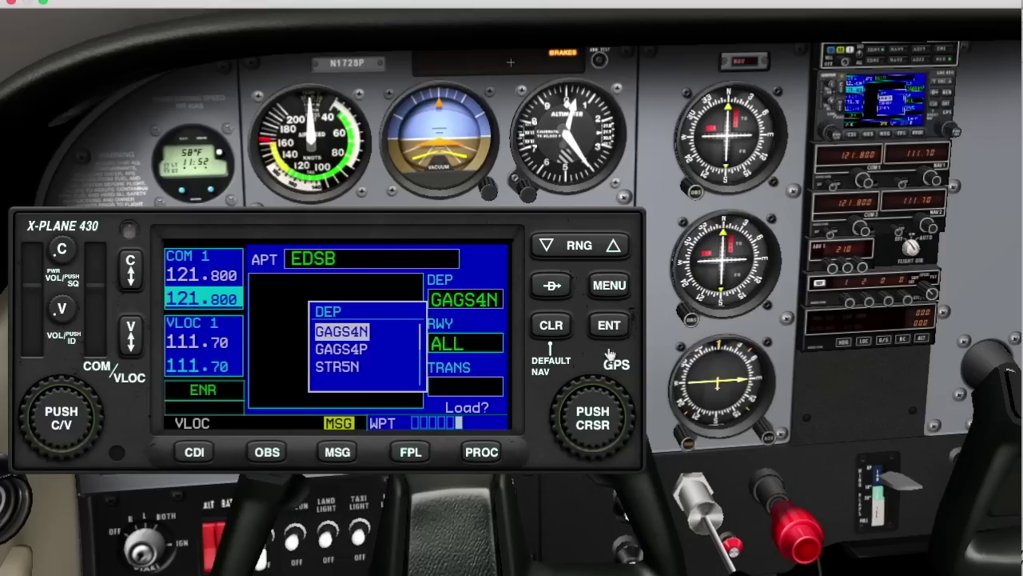
{"action": "left_click", "coordinate": [616, 411]}
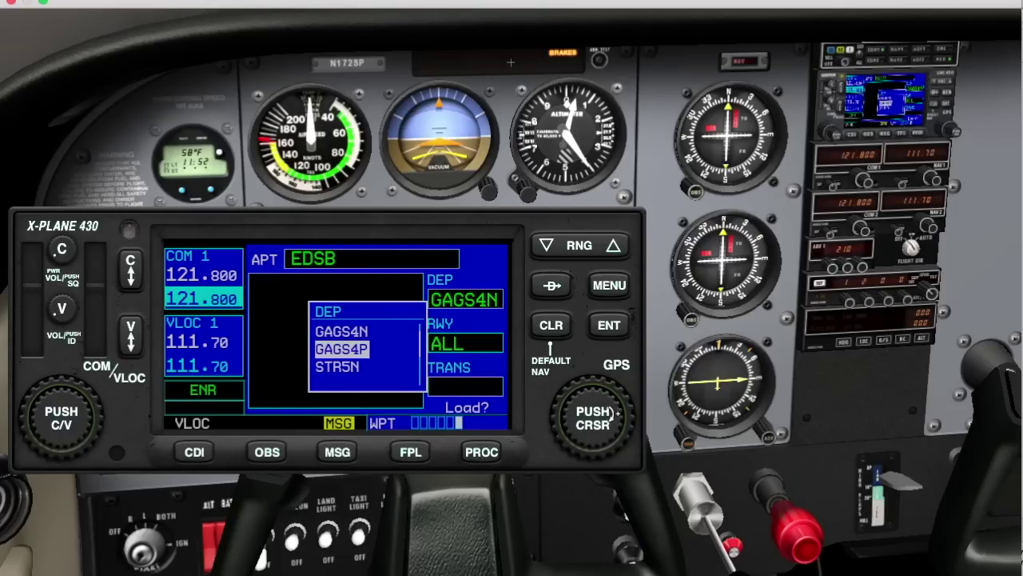
{"action": "left_click", "coordinate": [610, 326]}
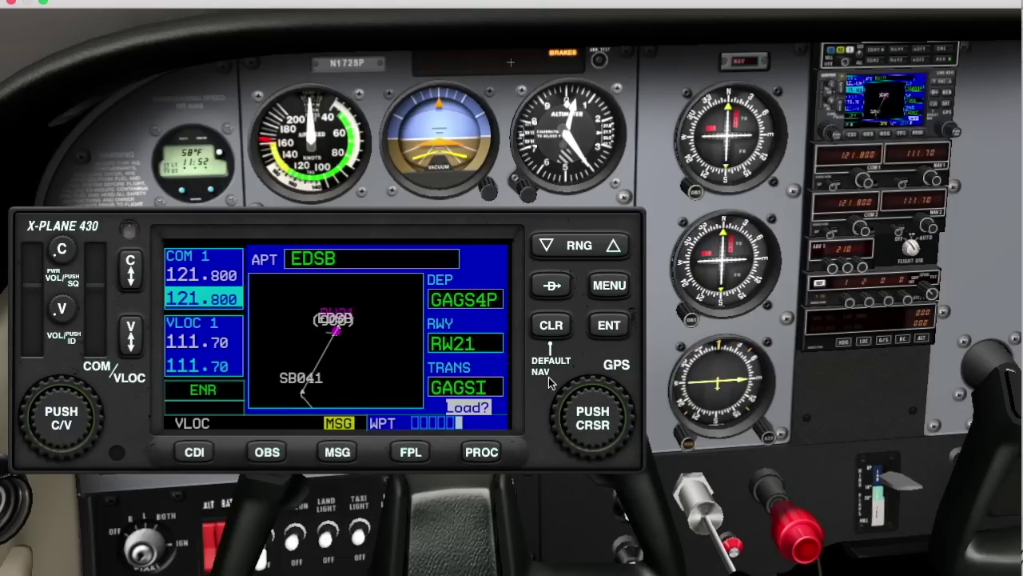
- Zoom the map out and load the GAGS4P departure into the flight plan
{"action": "left_click", "coordinate": [612, 247]}
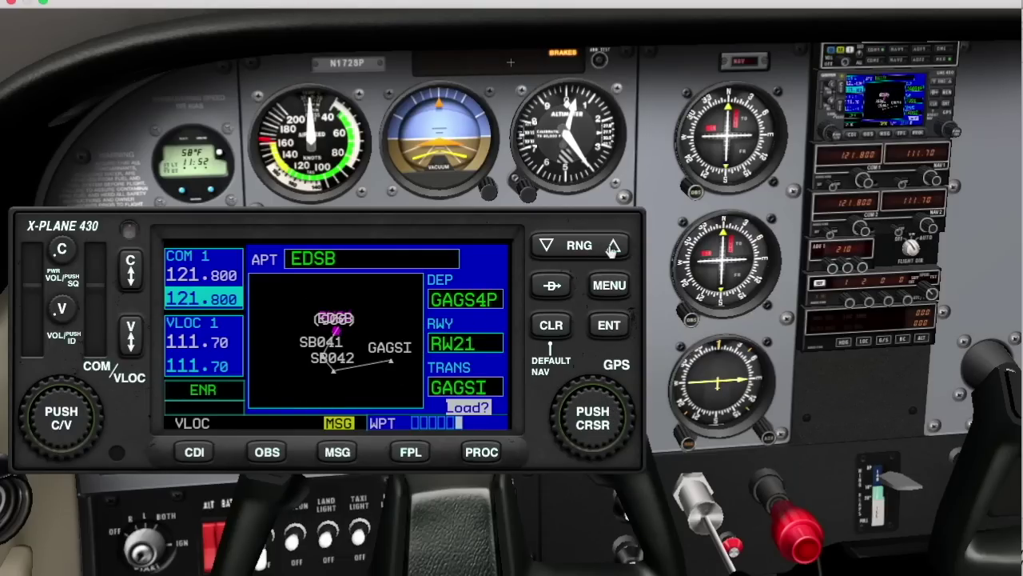
{"action": "left_click", "coordinate": [611, 326]}
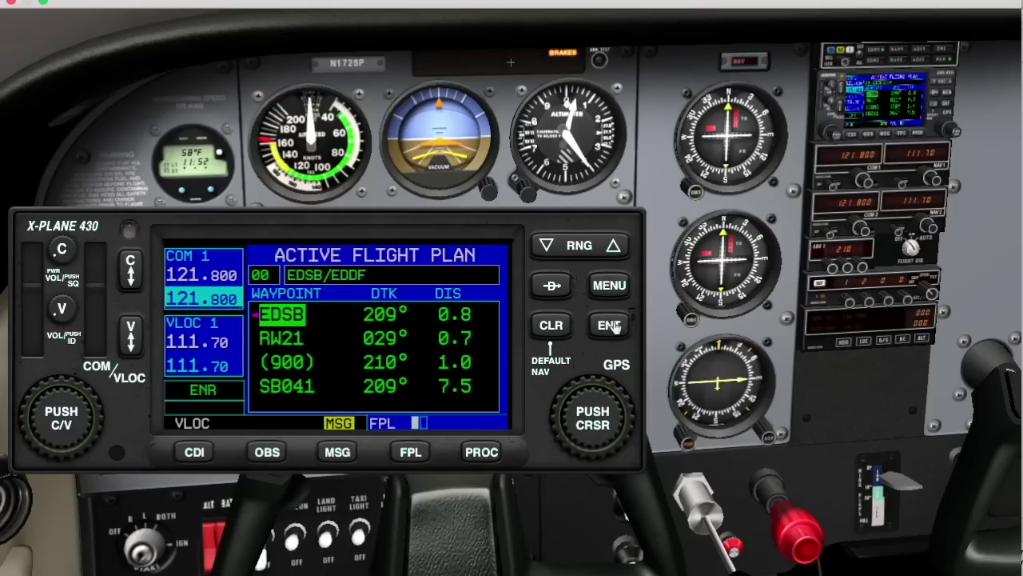
{"action": "scroll", "coordinate": [636, 407], "scroll_direction": "down", "scroll_amount": 7}
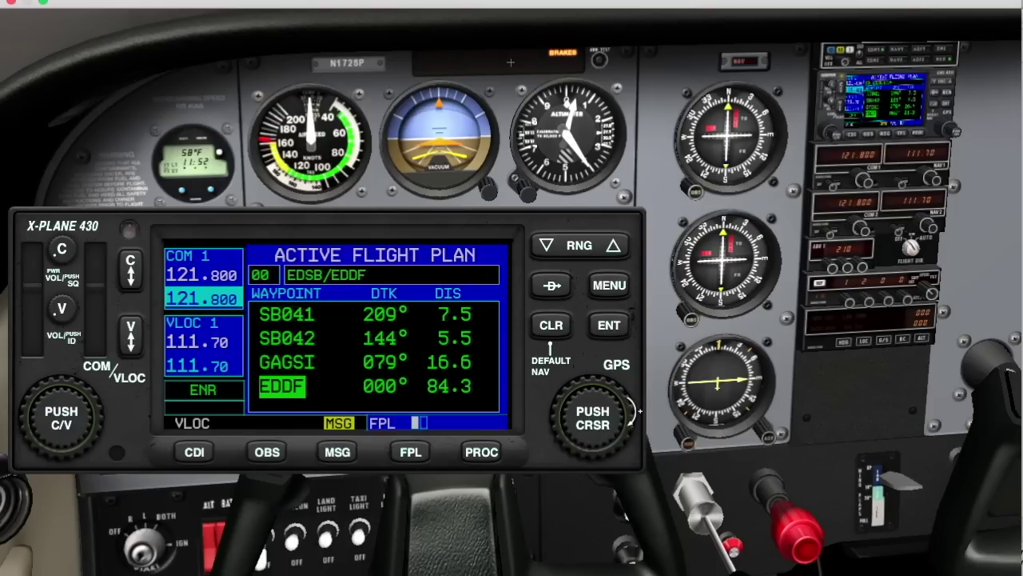
{"action": "left_click", "coordinate": [486, 457]}
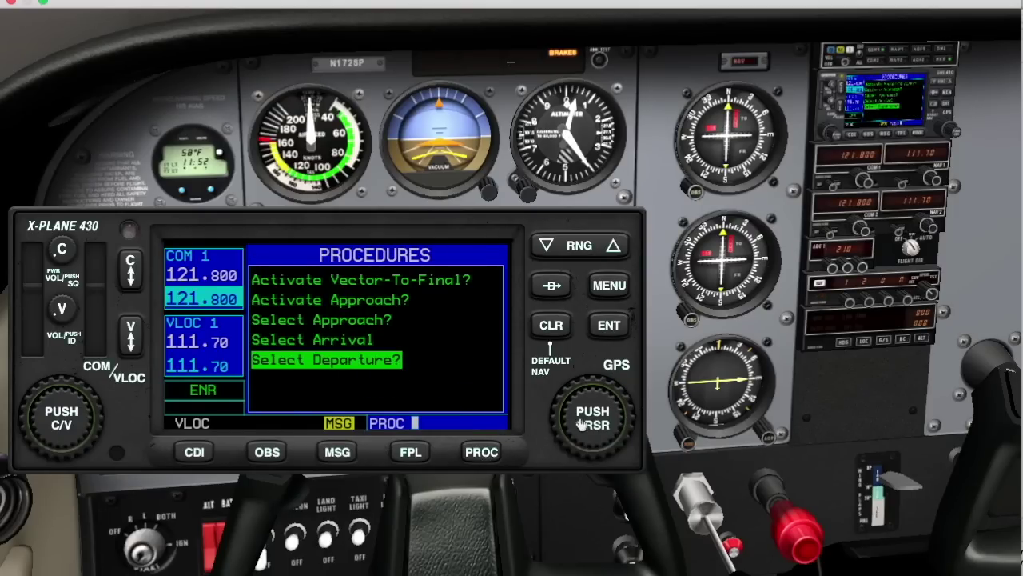
- Choose the PSA25S arrival into EDDF with runway 25L
{"action": "scroll", "coordinate": [577, 418], "scroll_direction": "up", "scroll_amount": 1}
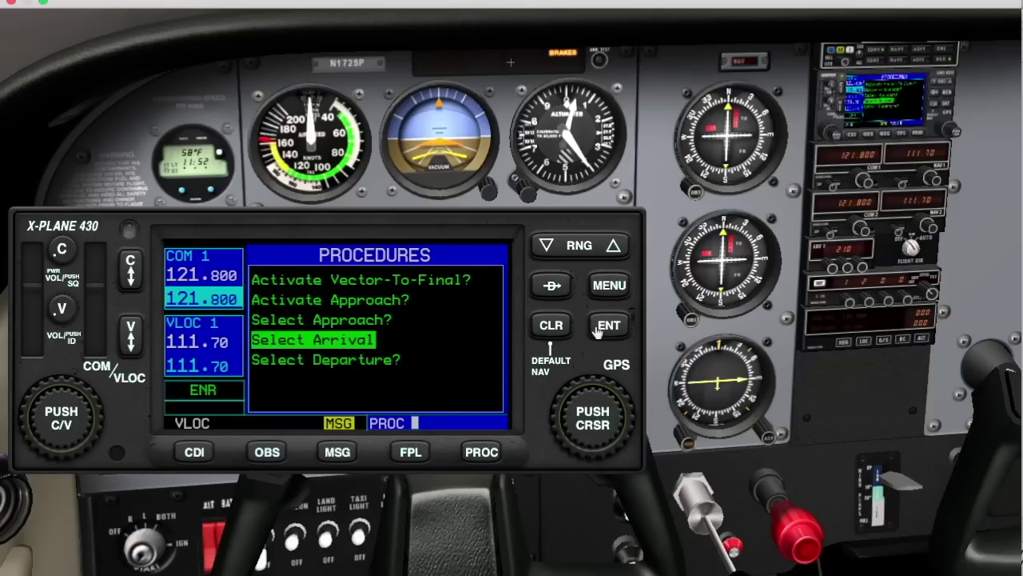
{"action": "left_click", "coordinate": [599, 328]}
{"action": "scroll", "coordinate": [614, 400], "scroll_direction": "down", "scroll_amount": 3}
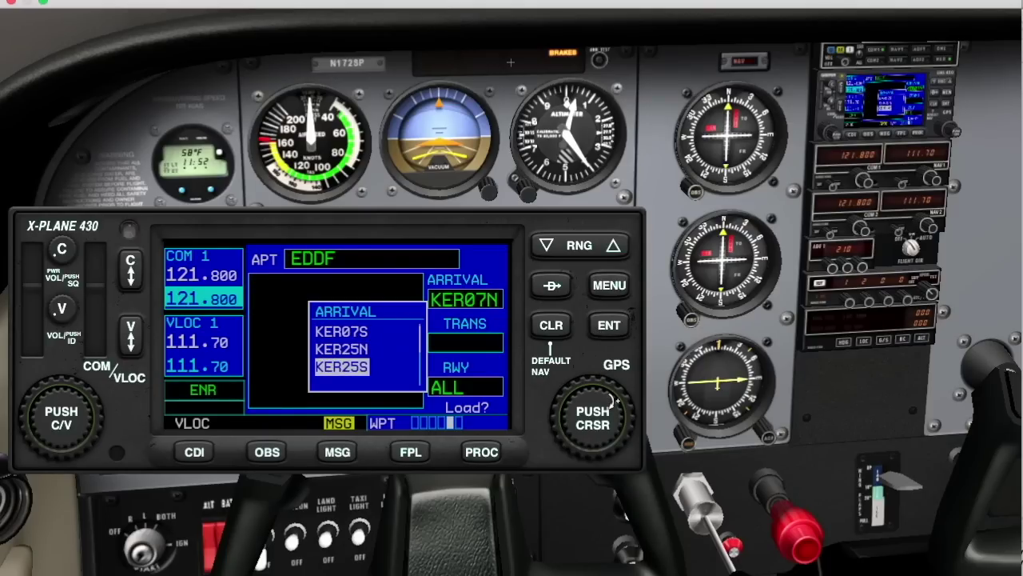
{"action": "scroll", "coordinate": [614, 400], "scroll_direction": "down", "scroll_amount": 4}
{"action": "scroll", "coordinate": [614, 400], "scroll_direction": "down", "scroll_amount": 5}
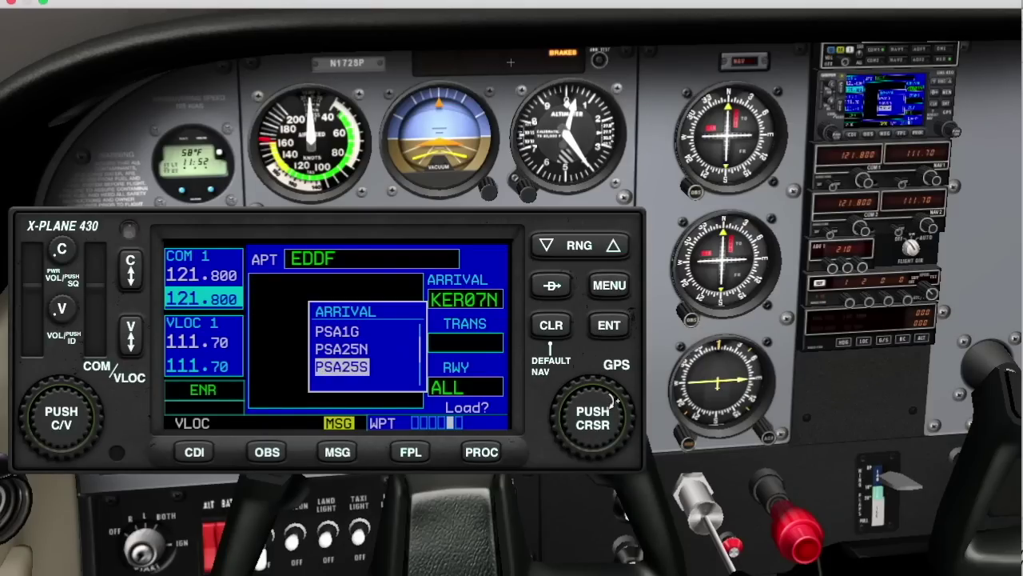
{"action": "left_click", "coordinate": [612, 327]}
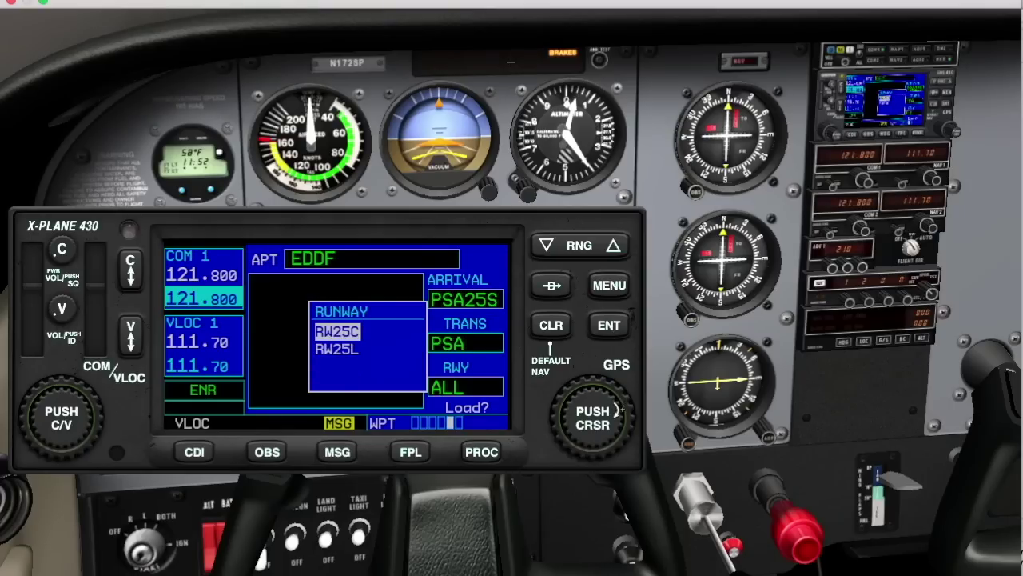
{"action": "scroll", "coordinate": [620, 404], "scroll_direction": "down", "scroll_amount": 1}
{"action": "left_click", "coordinate": [610, 326]}
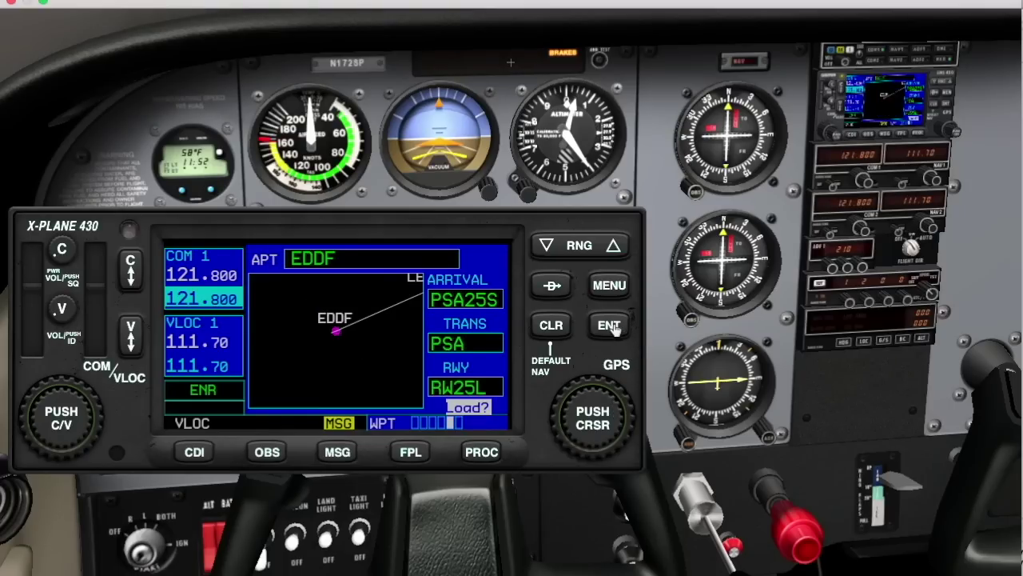
- Zoom out, load the arrival, and view the moving map and active flight plan
{"action": "left_click", "coordinate": [608, 249]}
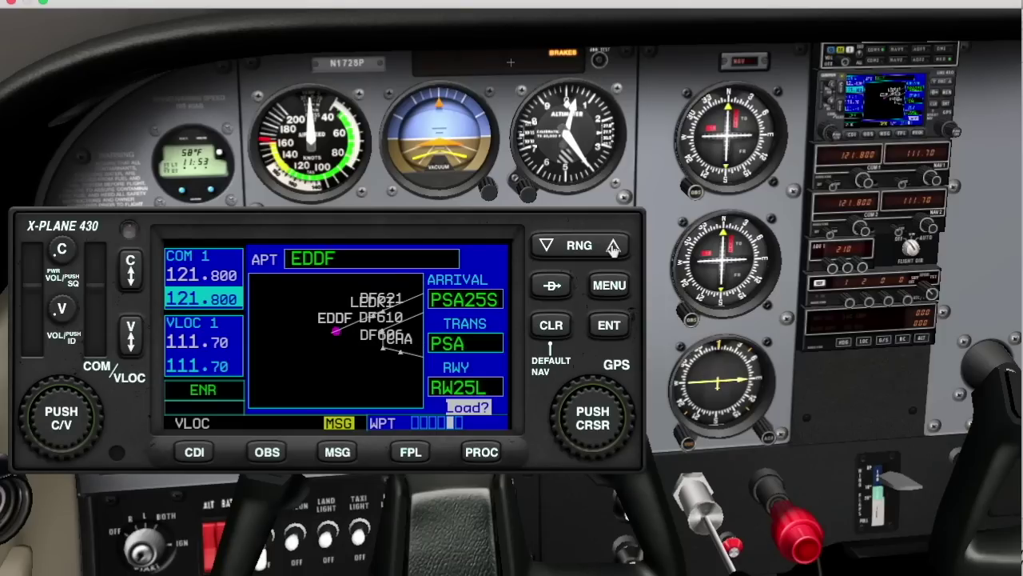
{"action": "left_click", "coordinate": [610, 326]}
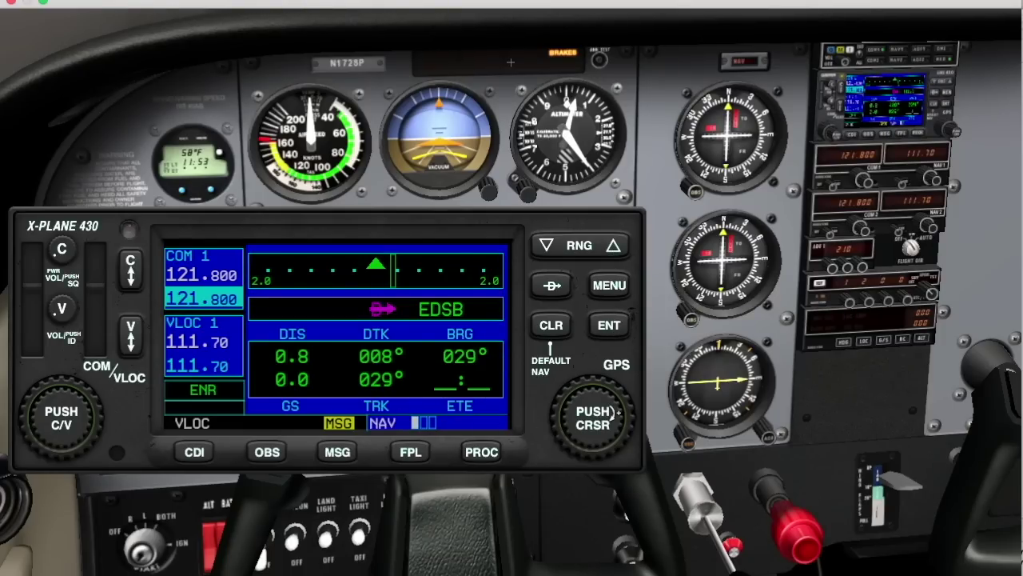
{"action": "left_click", "coordinate": [612, 413]}
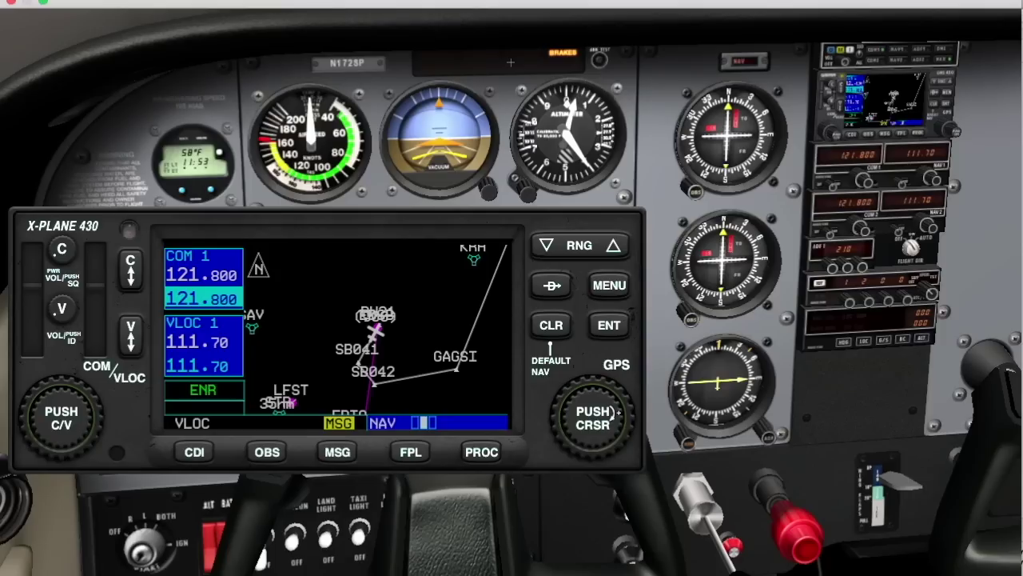
{"action": "left_click", "coordinate": [414, 452]}
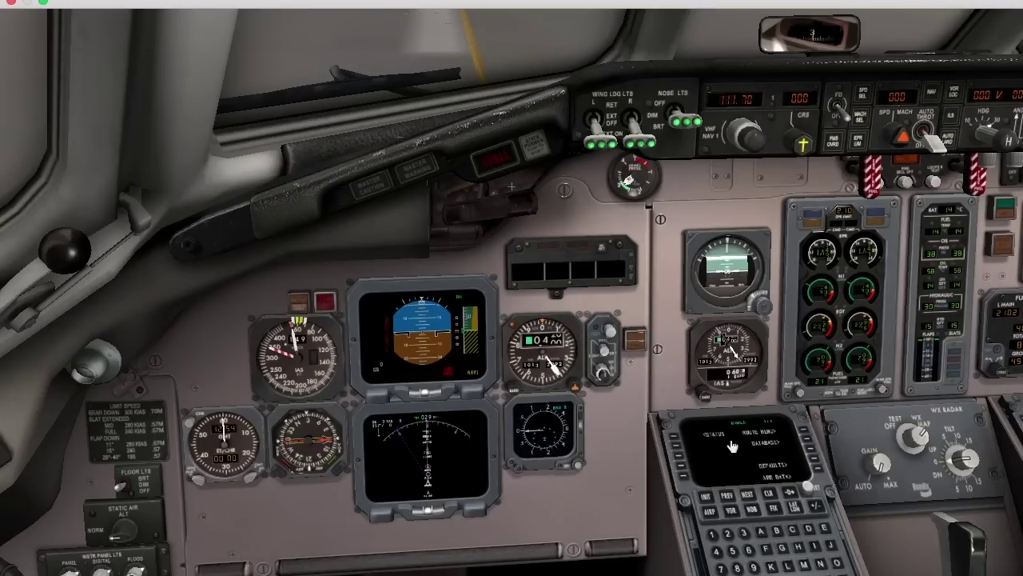
- Pop out the FMS, detach it into its own window, center and widen it, then close it
{"action": "left_click", "coordinate": [733, 446]}
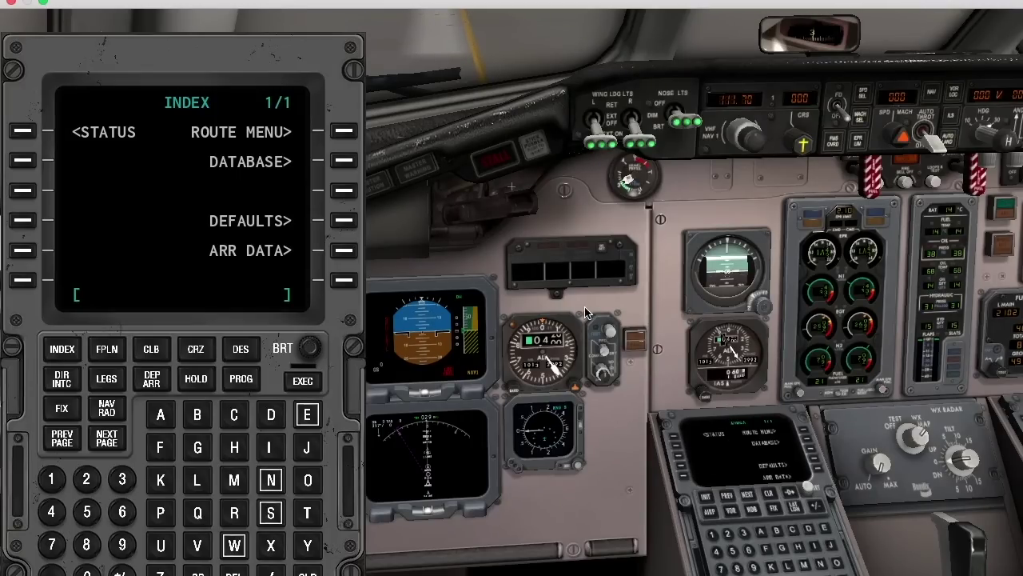
{"action": "mouse_move", "coordinate": [352, 48]}
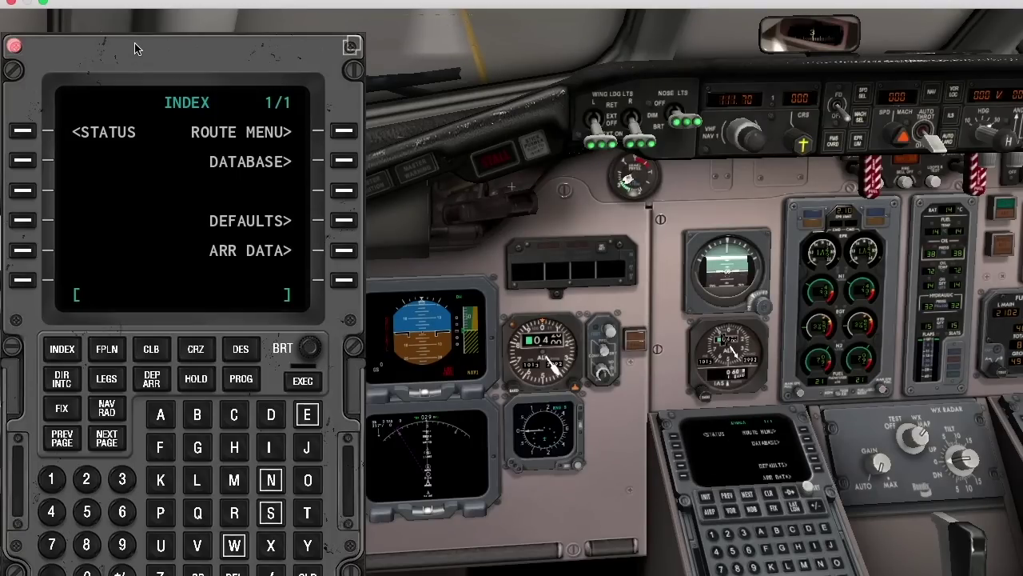
{"action": "left_click", "coordinate": [352, 46]}
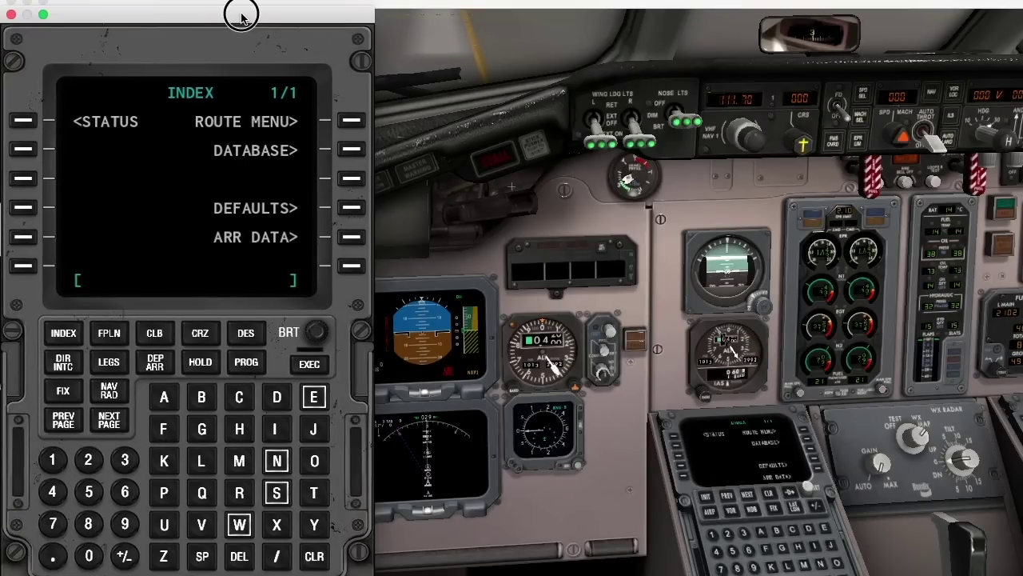
{"action": "left_click_drag", "start_coordinate": [245, 7], "coordinate": [644, 69]}
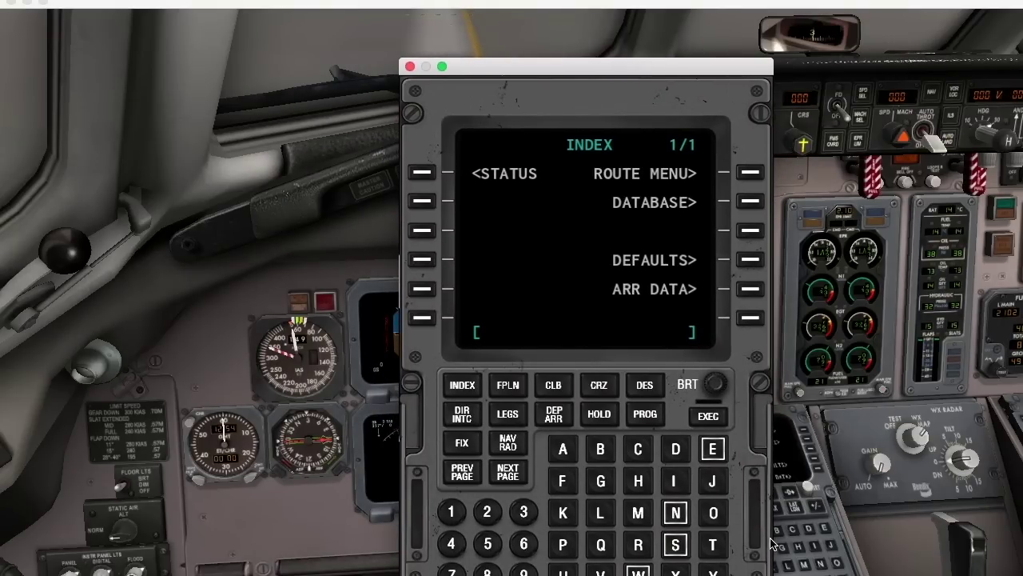
{"action": "left_click_drag", "start_coordinate": [773, 537], "coordinate": [972, 539]}
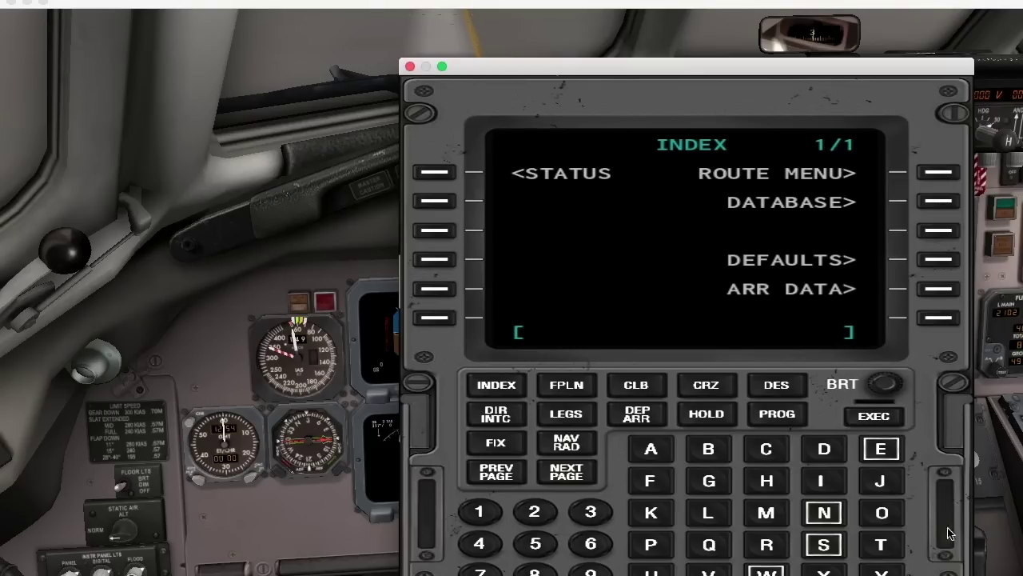
{"action": "left_click", "coordinate": [410, 66]}
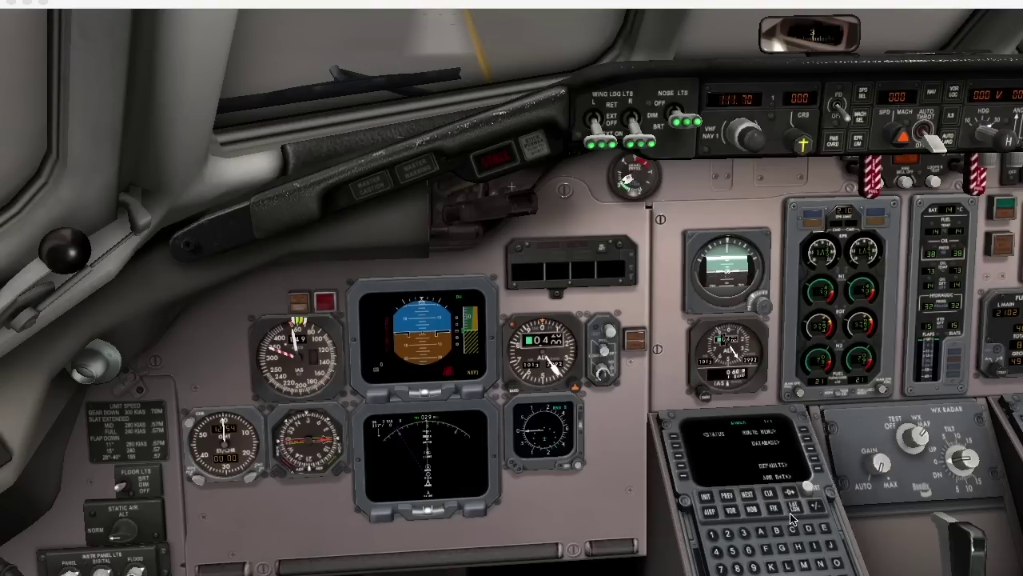
- Reopen the FMS, show its status page with nav database dates, and switch to Safari
{"action": "left_click", "coordinate": [747, 445]}
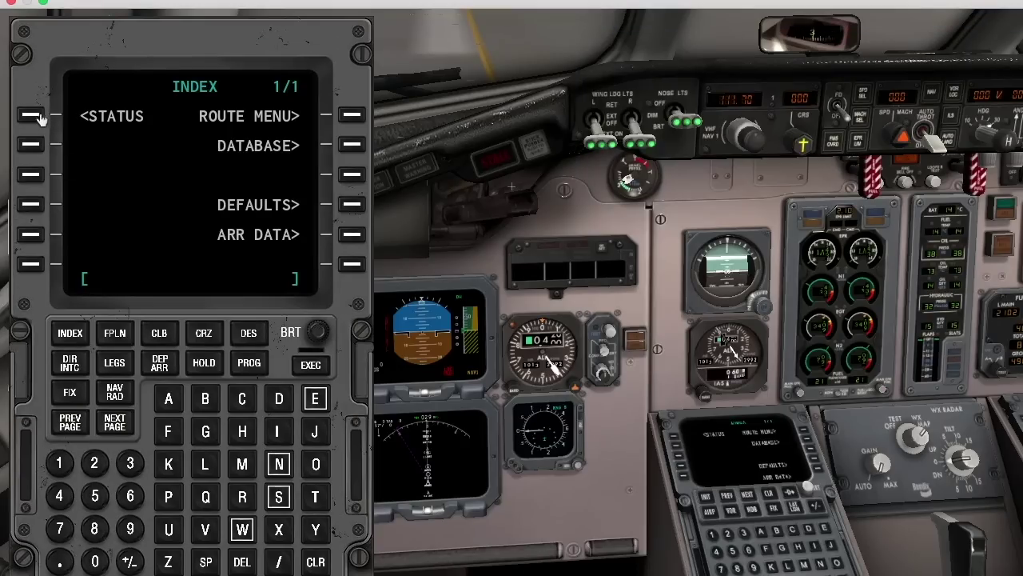
{"action": "left_click", "coordinate": [36, 118]}
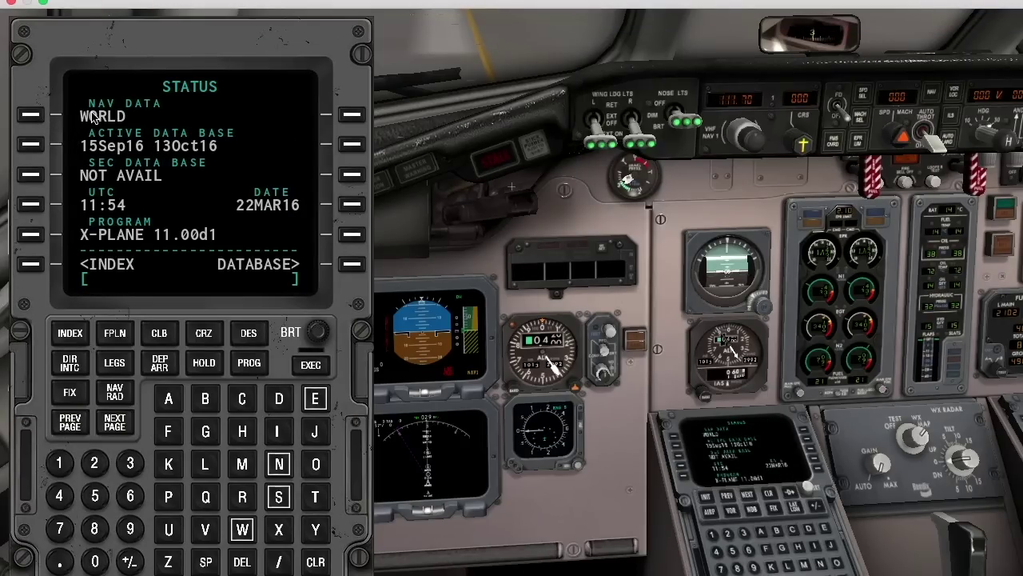
{"action": "key", "text": "super+Tab"}
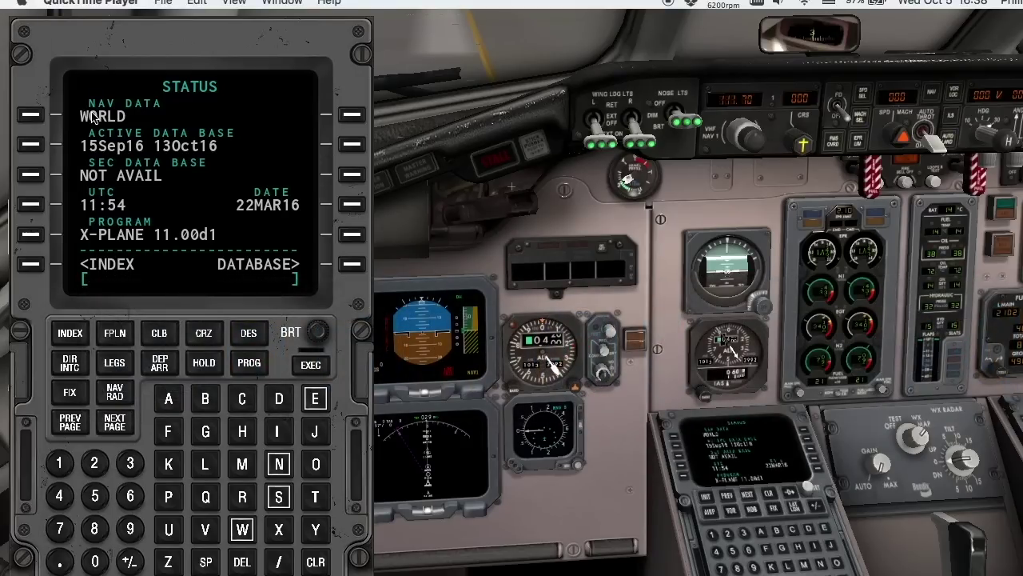
{"action": "key", "text": "super+Tab"}
{"action": "key", "text": "super+Tab"}
{"action": "key", "text": "super+Tab"}
{"action": "key", "text": "super+Tab"}
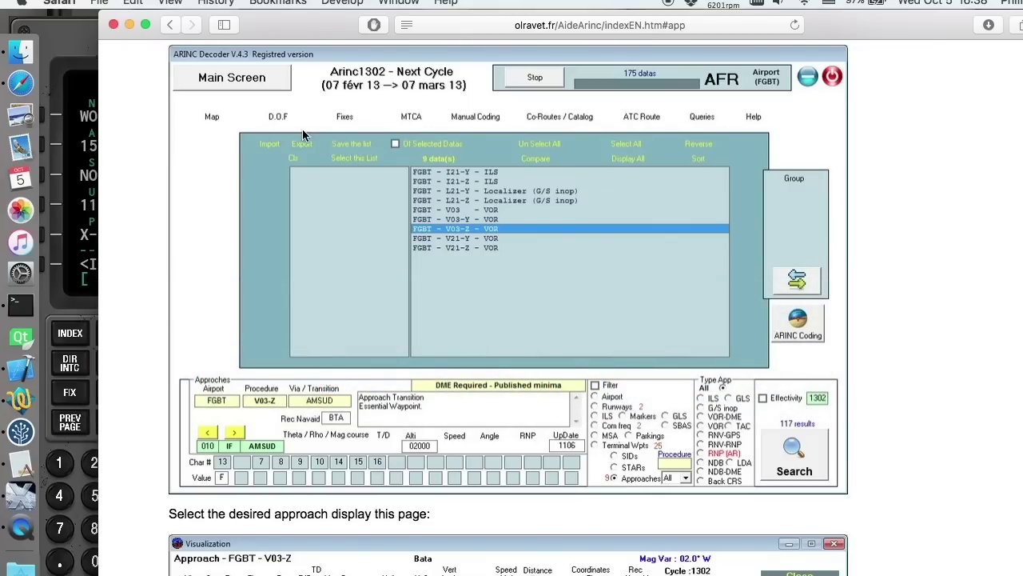
- Scroll the AideArinc page to the 3-D approach illustration, then return to X-Plane and type EDDF
{"action": "scroll", "coordinate": [432, 235], "scroll_direction": "up", "scroll_amount": 1}
{"action": "scroll", "coordinate": [432, 235], "scroll_direction": "down", "scroll_amount": 8}
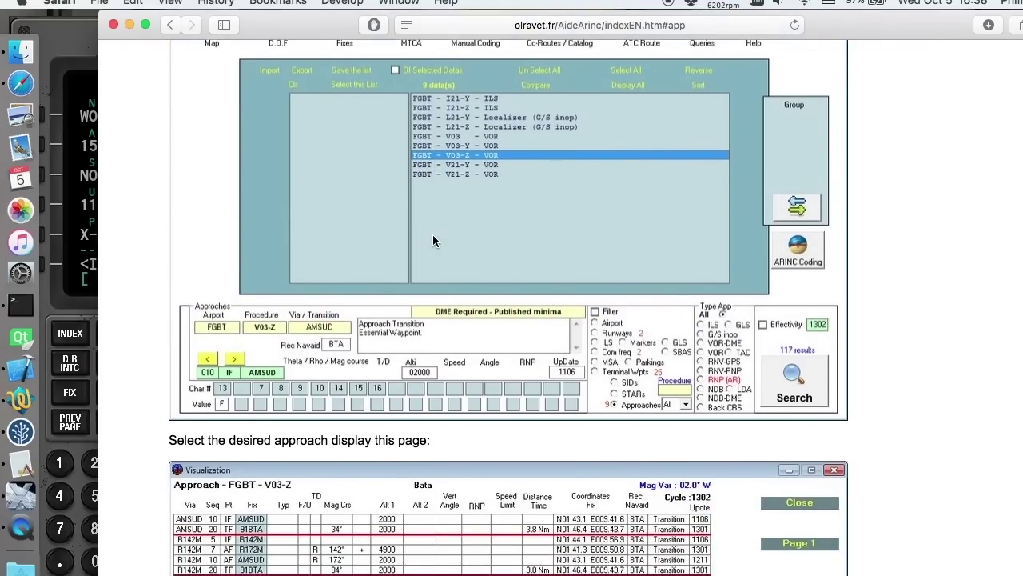
{"action": "scroll", "coordinate": [433, 240], "scroll_direction": "down", "scroll_amount": 6}
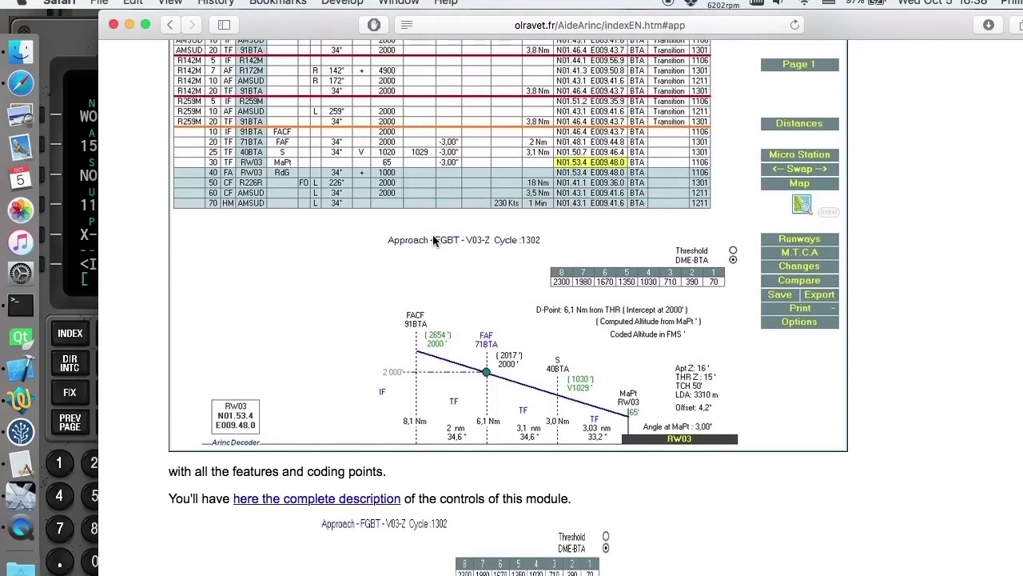
{"action": "scroll", "coordinate": [561, 270], "scroll_direction": "down", "scroll_amount": 20}
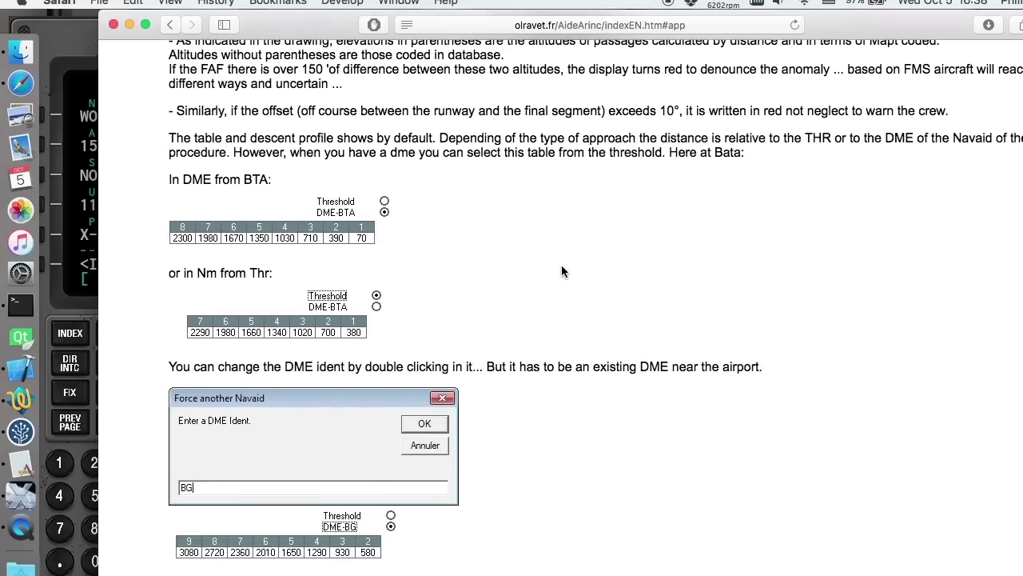
{"action": "scroll", "coordinate": [561, 272], "scroll_direction": "down", "scroll_amount": 20}
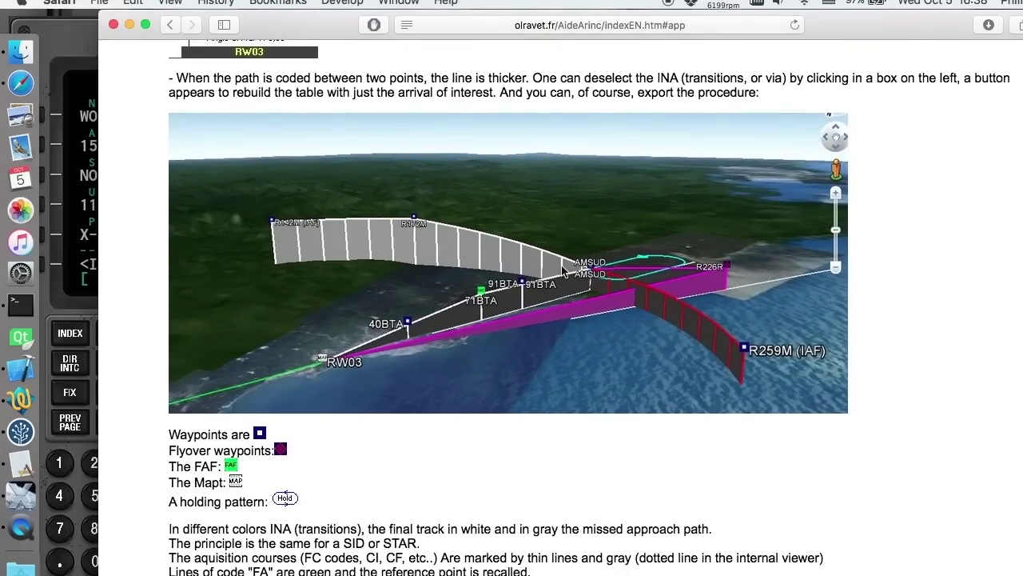
{"action": "key", "text": "super+Tab"}
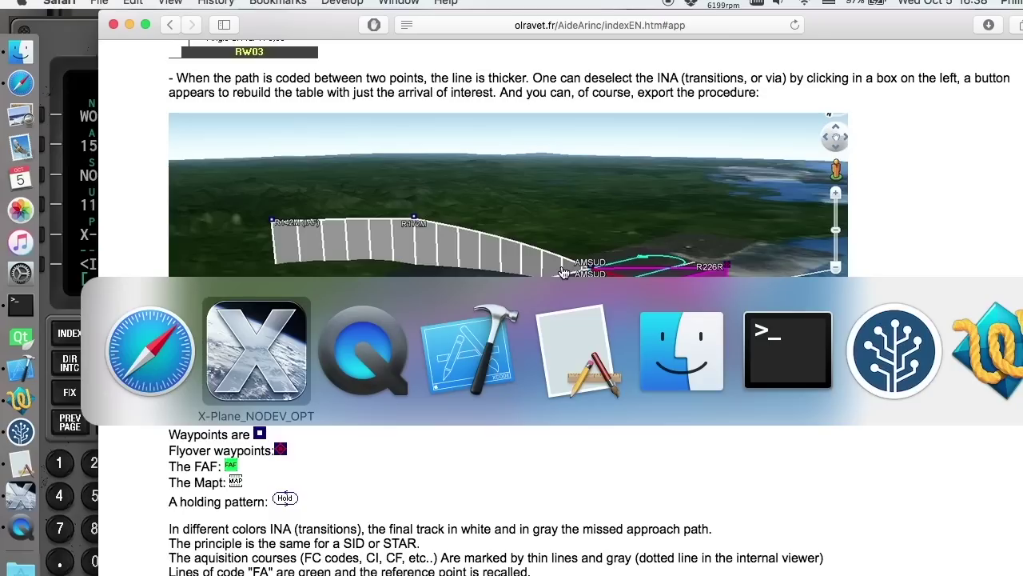
{"action": "type", "text": "EDDF"}
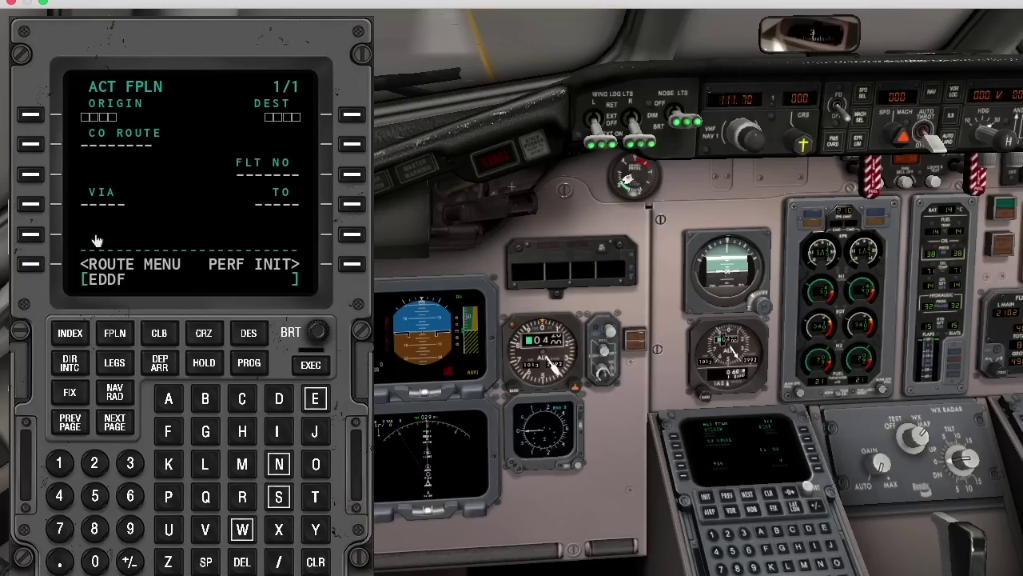
- Set origin EDDF, destination LOWW, and NOMBO as the first route waypoint
{"action": "left_click", "coordinate": [44, 122]}
{"action": "type", "text": "LOWW"}
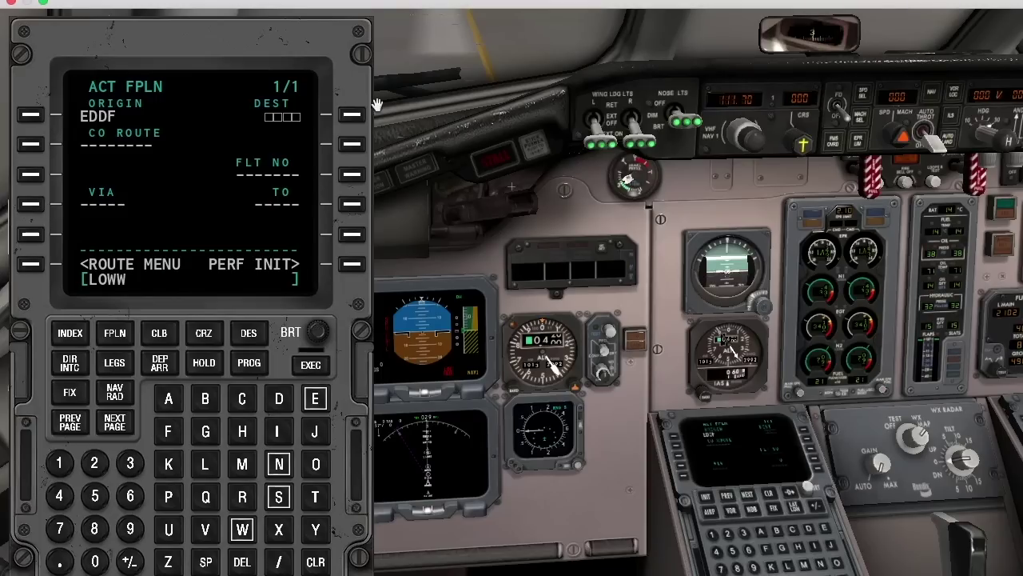
{"action": "left_click", "coordinate": [353, 117]}
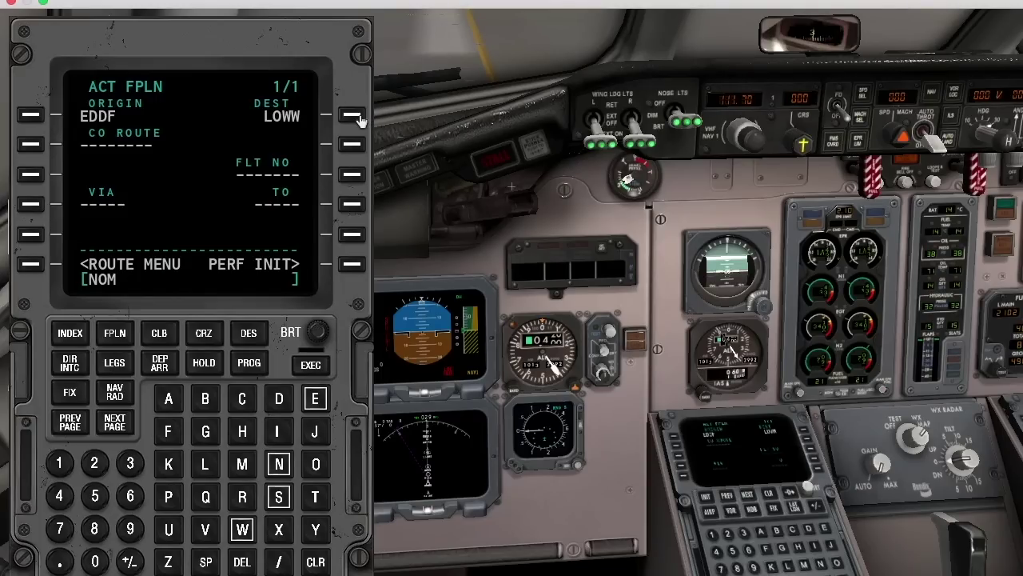
{"action": "left_click", "coordinate": [356, 204]}
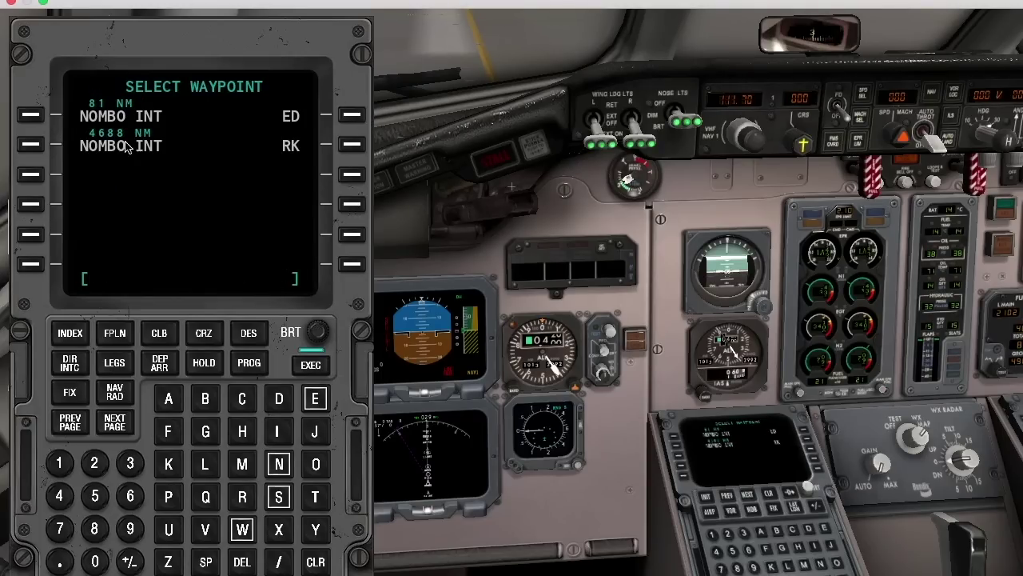
{"action": "left_click", "coordinate": [36, 118]}
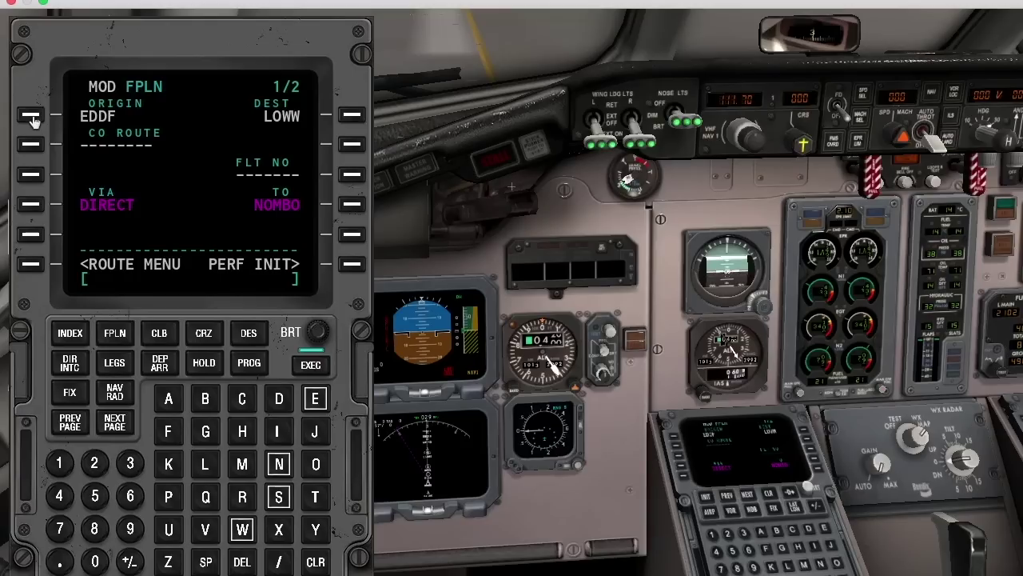
- On route page 2, enter airway Y161 ending at RIDAR
{"action": "left_click", "coordinate": [114, 423]}
{"action": "type", "text": "Y161"}
{"action": "left_click", "coordinate": [41, 118]}
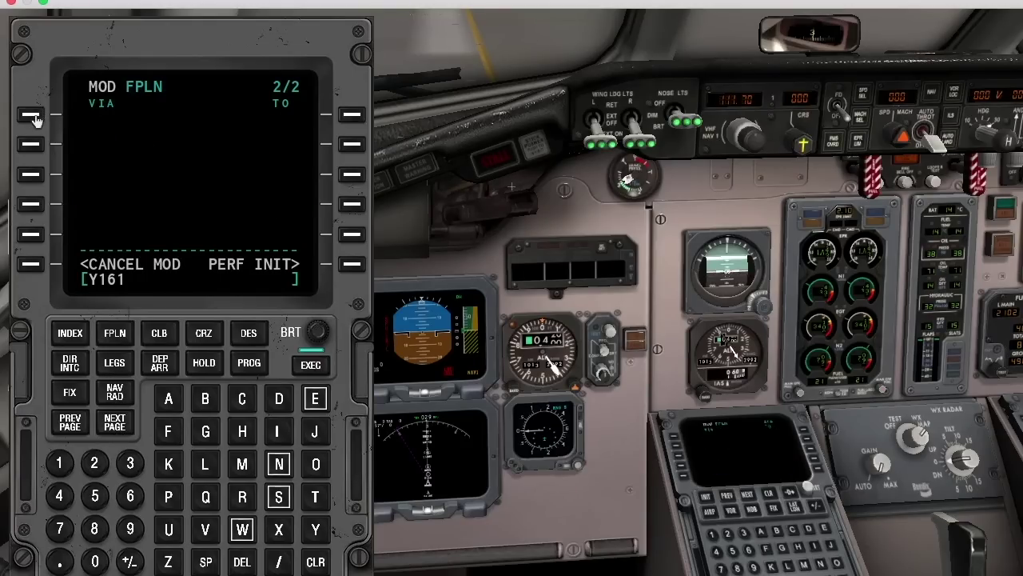
{"action": "left_click", "coordinate": [32, 118]}
{"action": "type", "text": "RIDAR"}
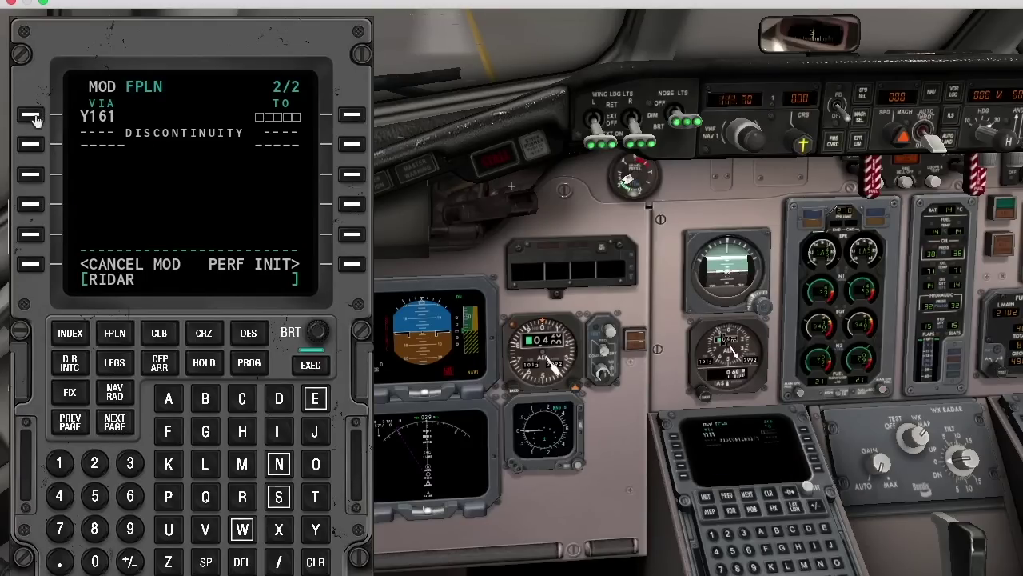
{"action": "left_click", "coordinate": [362, 117]}
- Add airways UZ98, UL605 and Q104 to the route
{"action": "type", "text": "UZ98"}
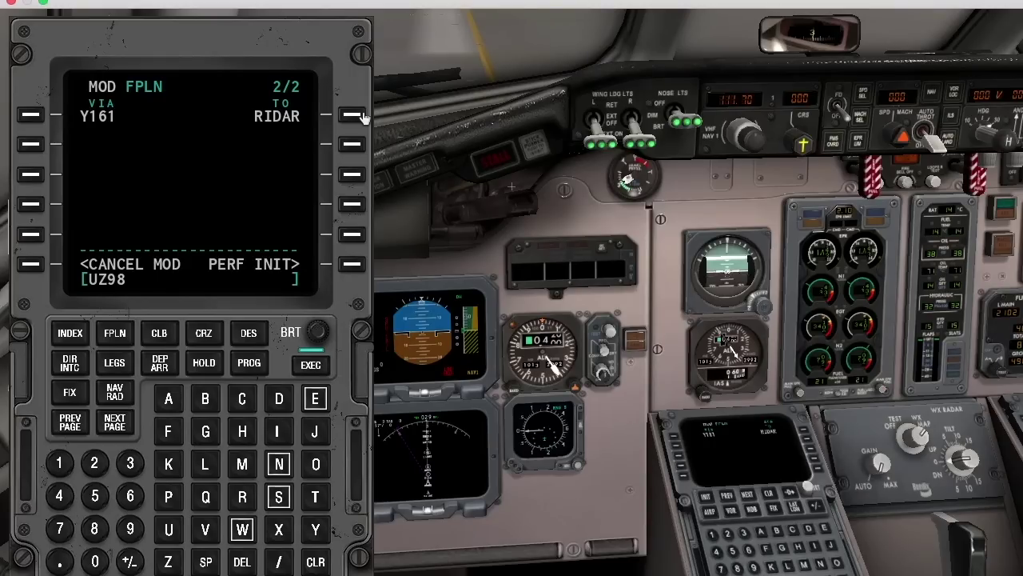
{"action": "left_click", "coordinate": [34, 145]}
{"action": "type", "text": "UL605"}
{"action": "left_click", "coordinate": [32, 176]}
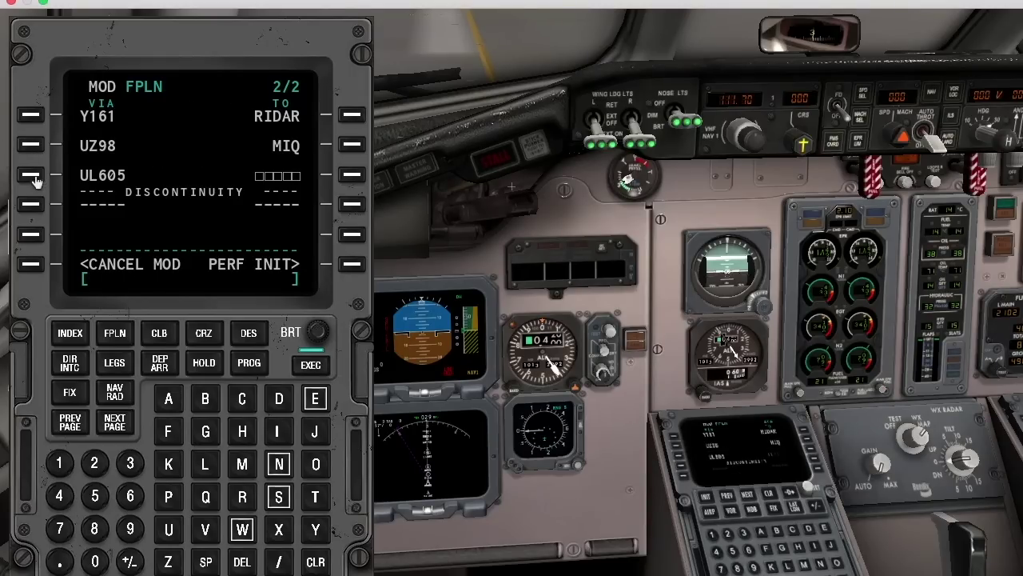
{"action": "left_click", "coordinate": [32, 203]}
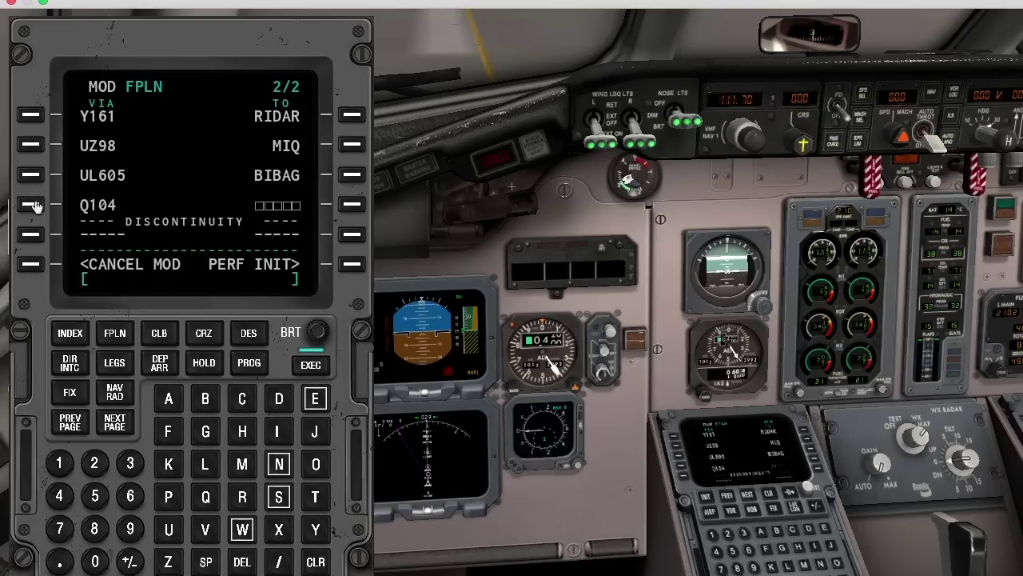
{"action": "left_click", "coordinate": [160, 362]}
- Select the VENE2W arrival for LOWW
{"action": "left_click", "coordinate": [349, 144]}
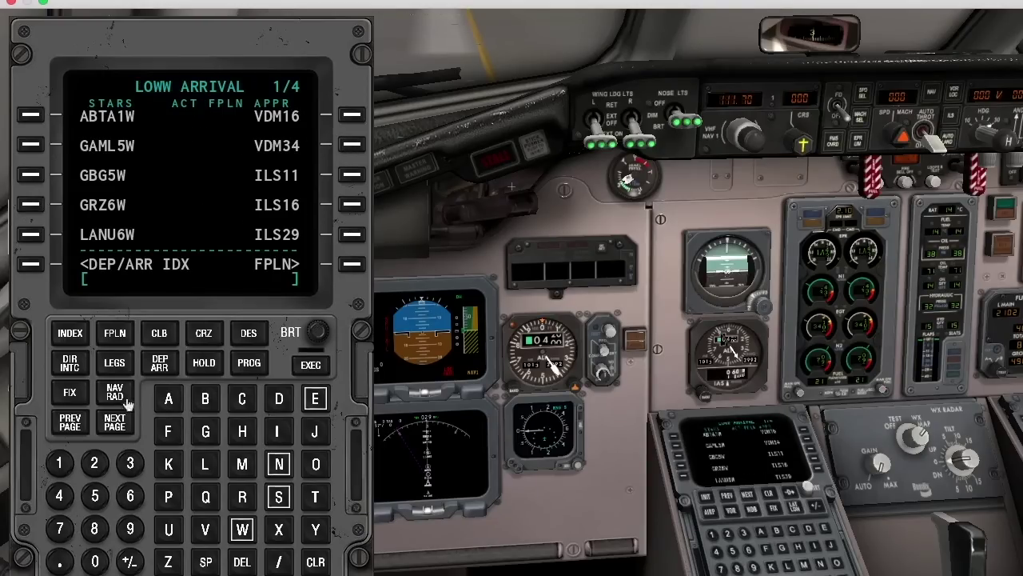
{"action": "left_click", "coordinate": [114, 424]}
{"action": "left_click", "coordinate": [114, 424]}
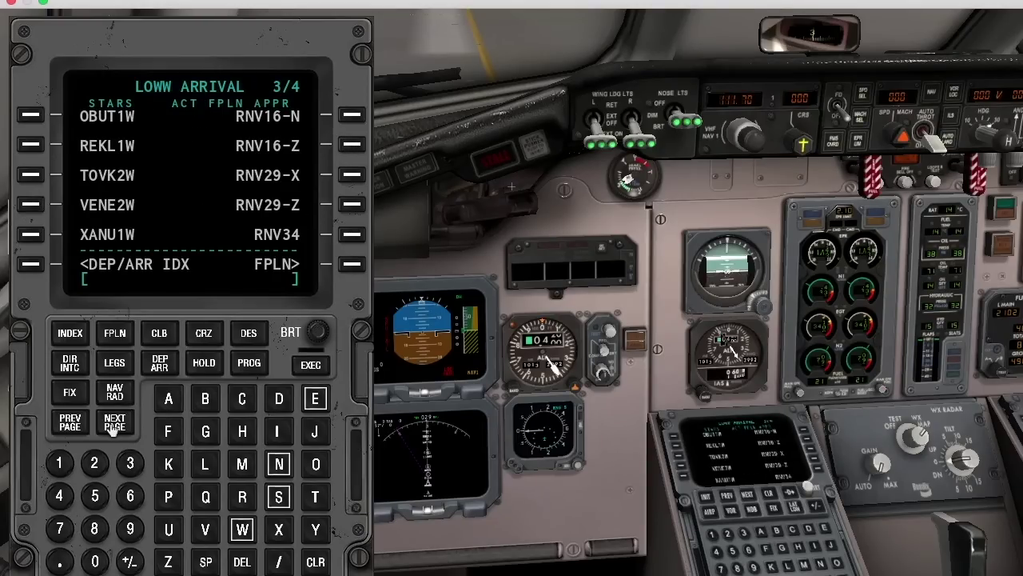
{"action": "left_click", "coordinate": [30, 205]}
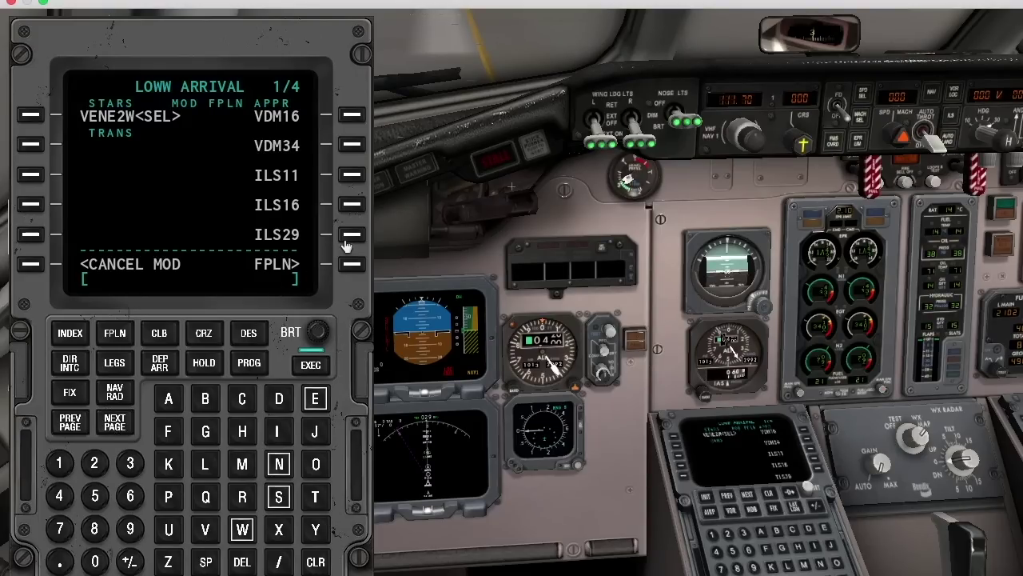
- Choose the RNV29-Z approach with NER4M transition, execute the plan, and show the legs
{"action": "left_click", "coordinate": [122, 426]}
{"action": "left_click", "coordinate": [124, 427]}
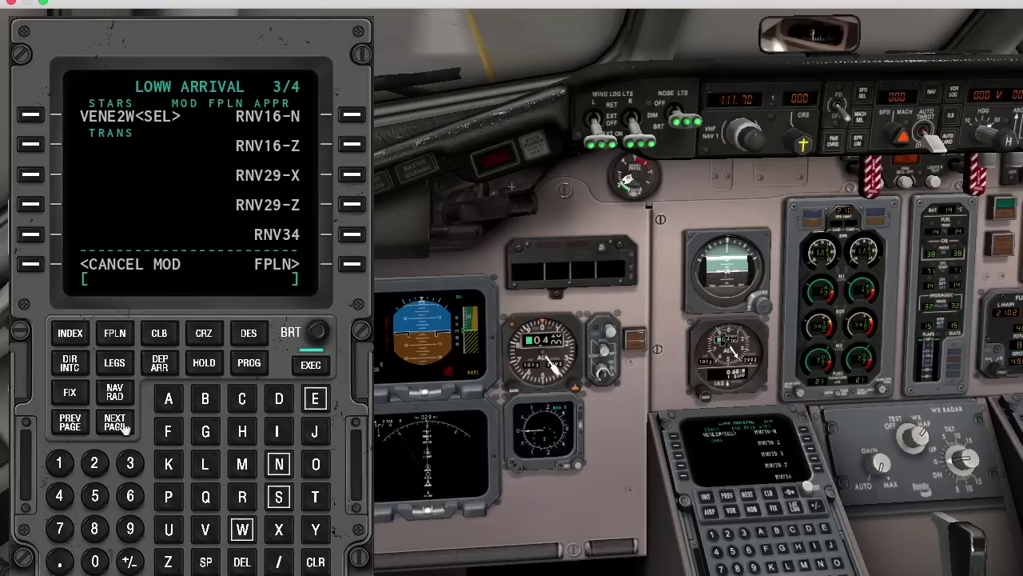
{"action": "left_click", "coordinate": [352, 206]}
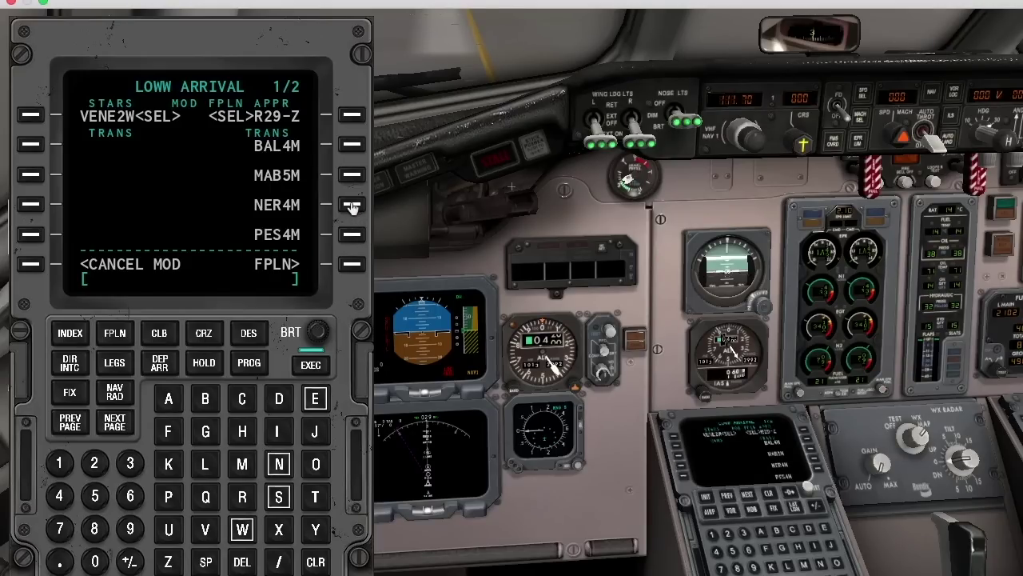
{"action": "left_click", "coordinate": [352, 206]}
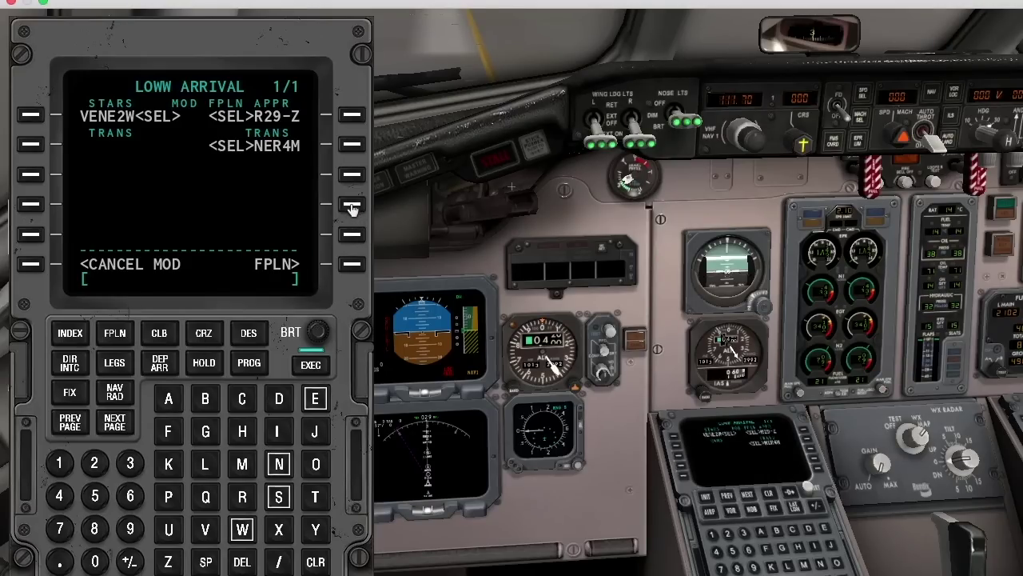
{"action": "left_click", "coordinate": [310, 369]}
{"action": "left_click", "coordinate": [115, 365]}
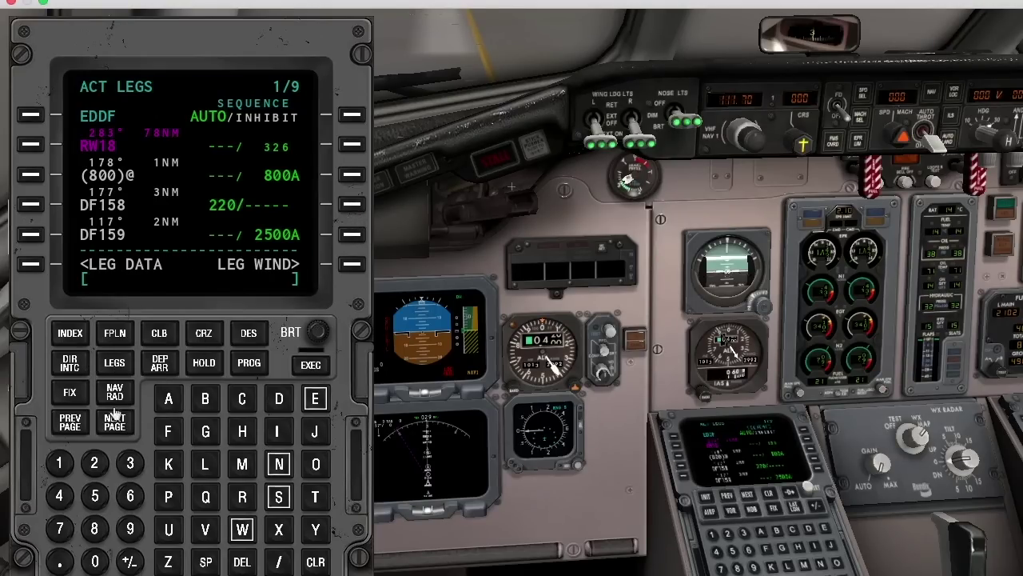
{"action": "left_click", "coordinate": [115, 423]}
{"action": "left_click", "coordinate": [115, 422]}
{"action": "left_click", "coordinate": [115, 423]}
{"action": "left_click", "coordinate": [115, 423]}
{"action": "left_click", "coordinate": [115, 423]}
{"action": "left_click", "coordinate": [116, 423]}
{"action": "left_click", "coordinate": [115, 423]}
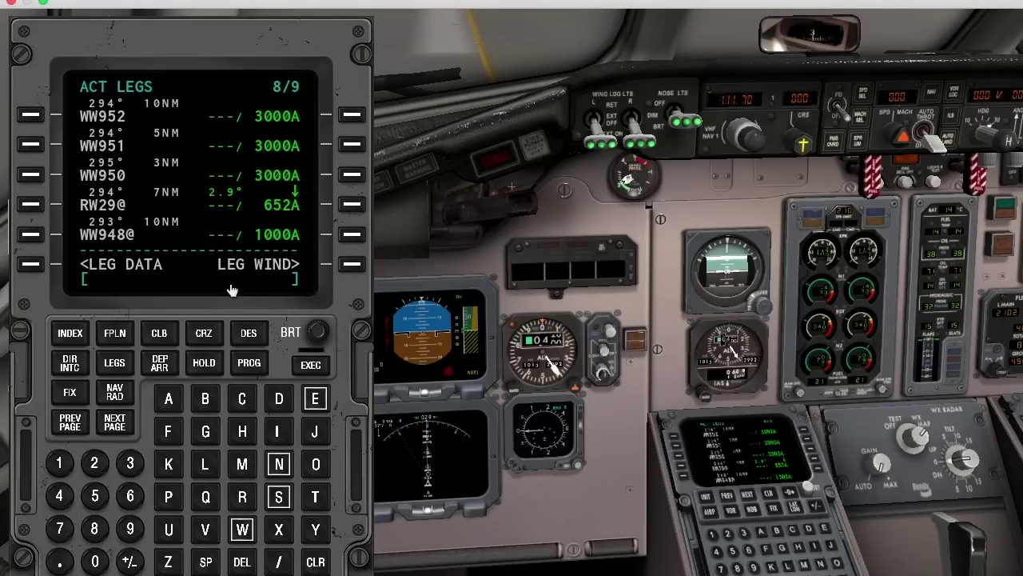
{"action": "left_click", "coordinate": [76, 335]}
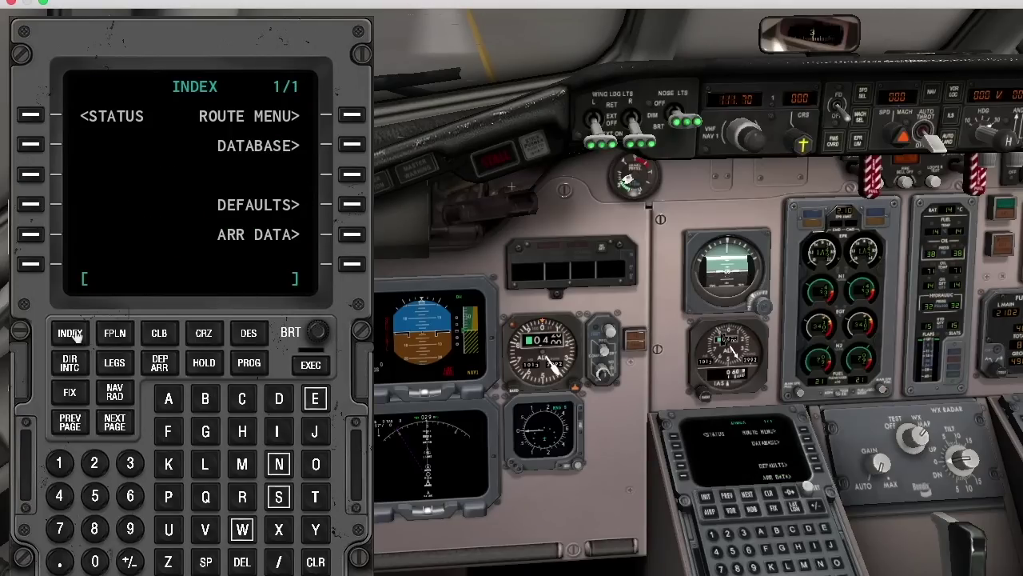
{"action": "left_click", "coordinate": [350, 236]}
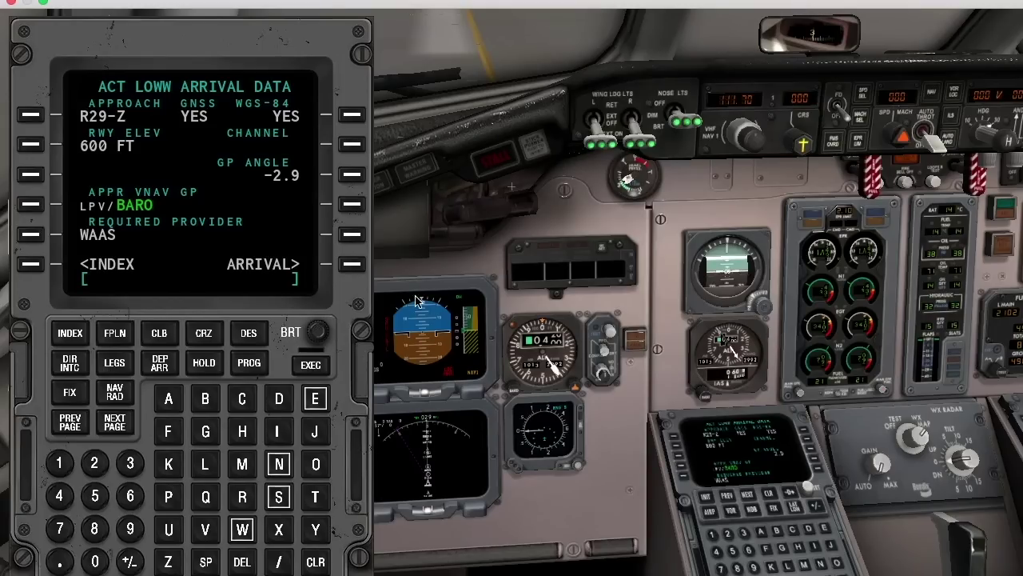
{"action": "left_click", "coordinate": [351, 264]}
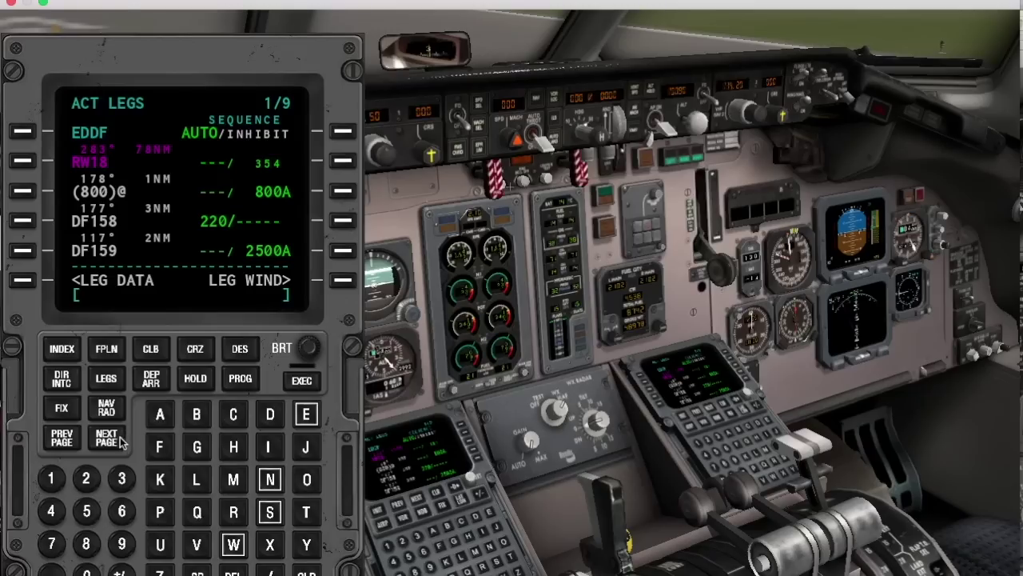
{"action": "left_click", "coordinate": [109, 440]}
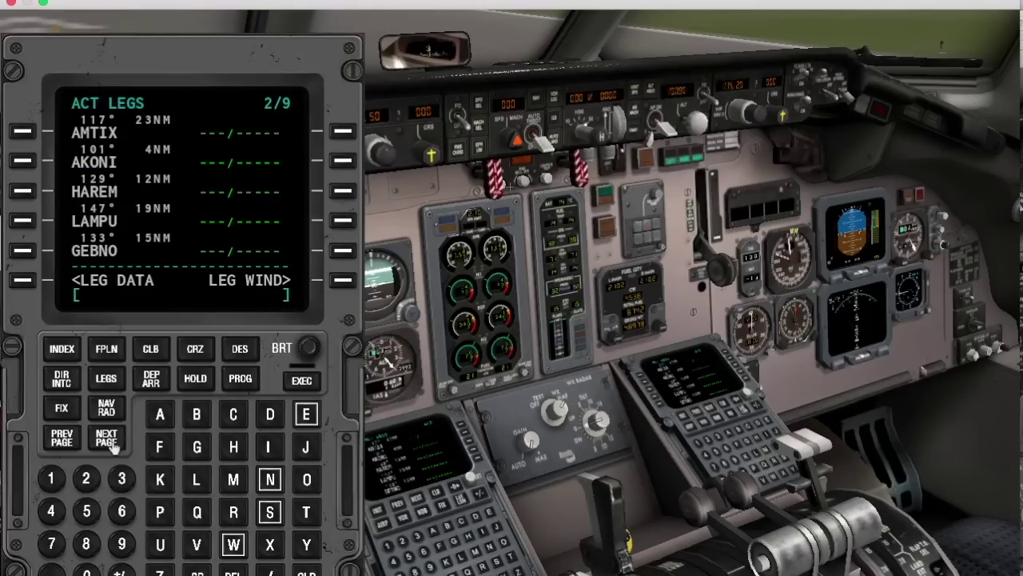
- List nearest airports with a minimum runway of 8000 ft, then return to the route legs
{"action": "left_click", "coordinate": [70, 381]}
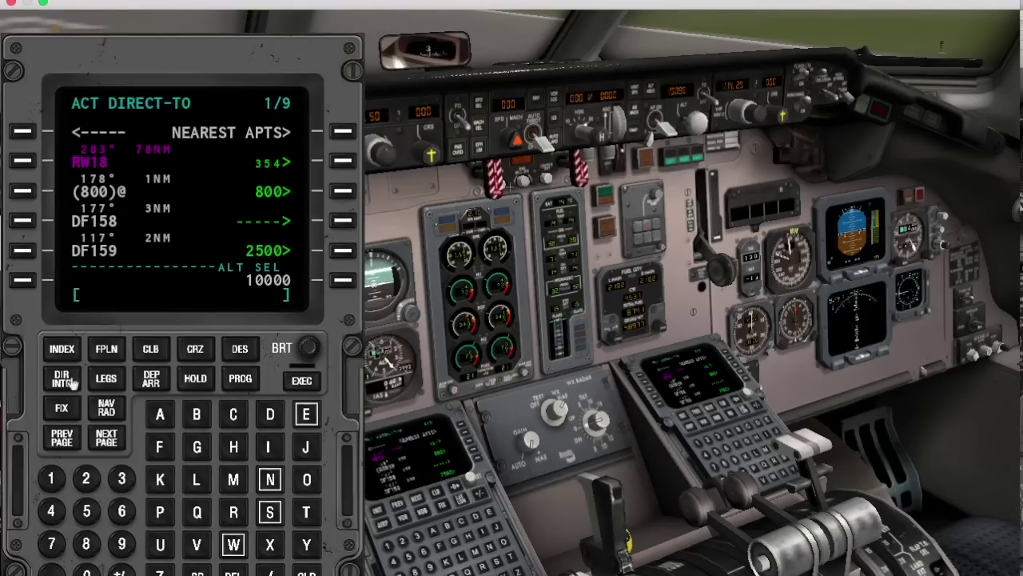
{"action": "left_click", "coordinate": [340, 133]}
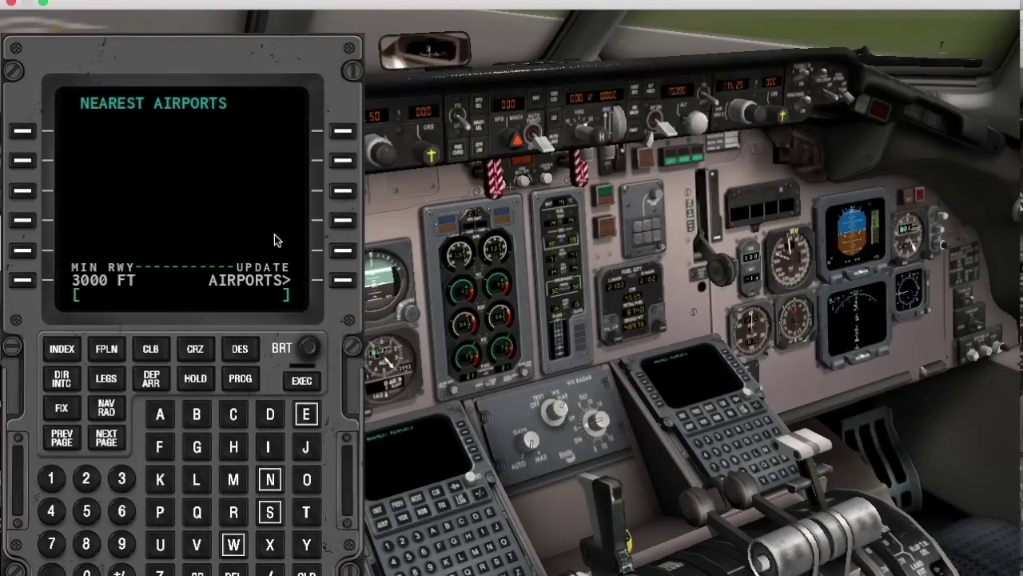
{"action": "left_click", "coordinate": [342, 280]}
{"action": "type", "text": "8000"}
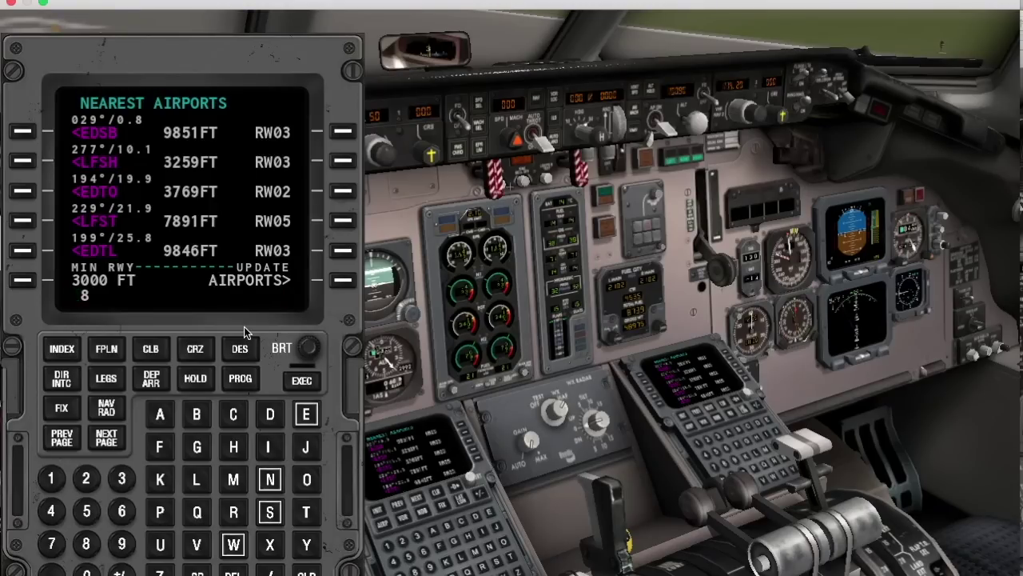
{"action": "left_click", "coordinate": [22, 281]}
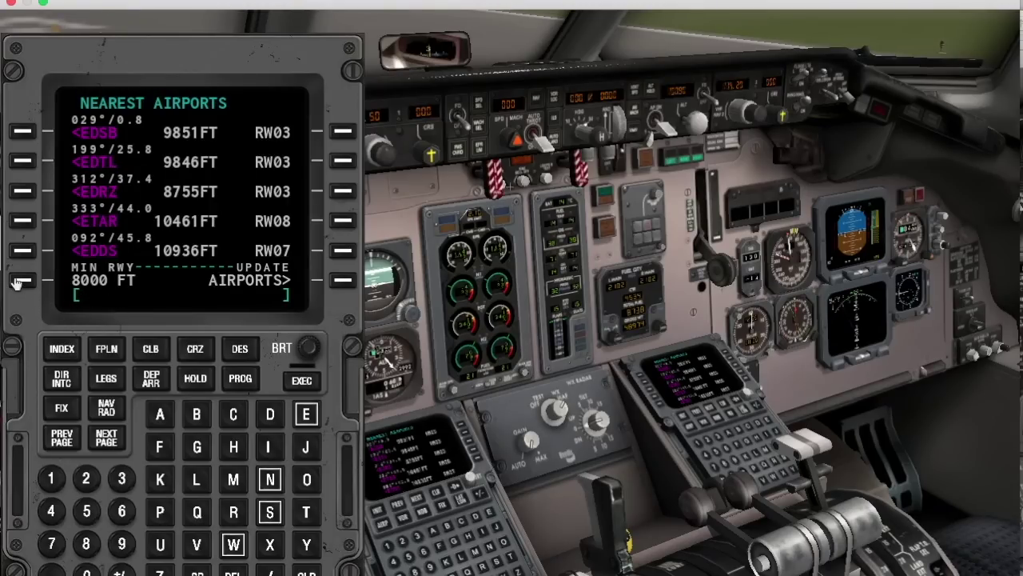
{"action": "left_click", "coordinate": [194, 348]}
{"action": "left_click", "coordinate": [106, 378]}
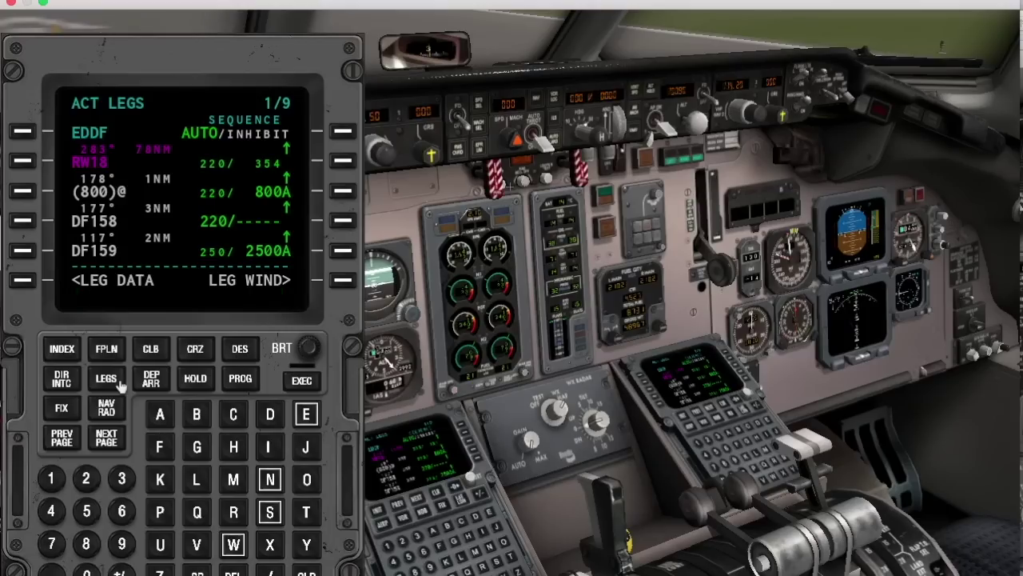
- Page through the route legs to the last page
{"action": "left_click", "coordinate": [106, 438]}
{"action": "left_click", "coordinate": [106, 438]}
{"action": "left_click", "coordinate": [106, 438]}
{"action": "left_click", "coordinate": [107, 438]}
{"action": "left_click", "coordinate": [106, 438]}
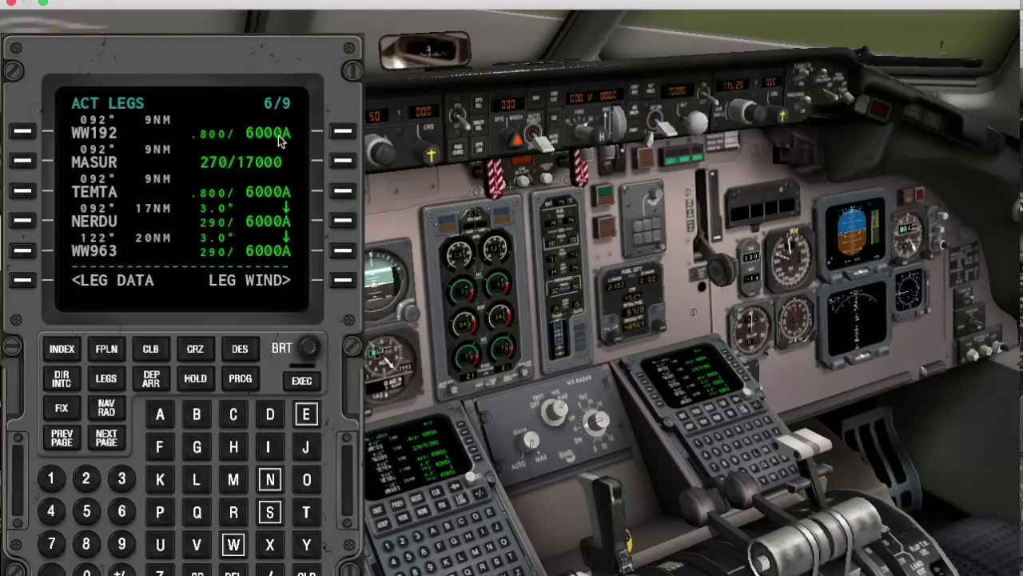
{"action": "left_click", "coordinate": [111, 438]}
{"action": "left_click", "coordinate": [110, 438]}
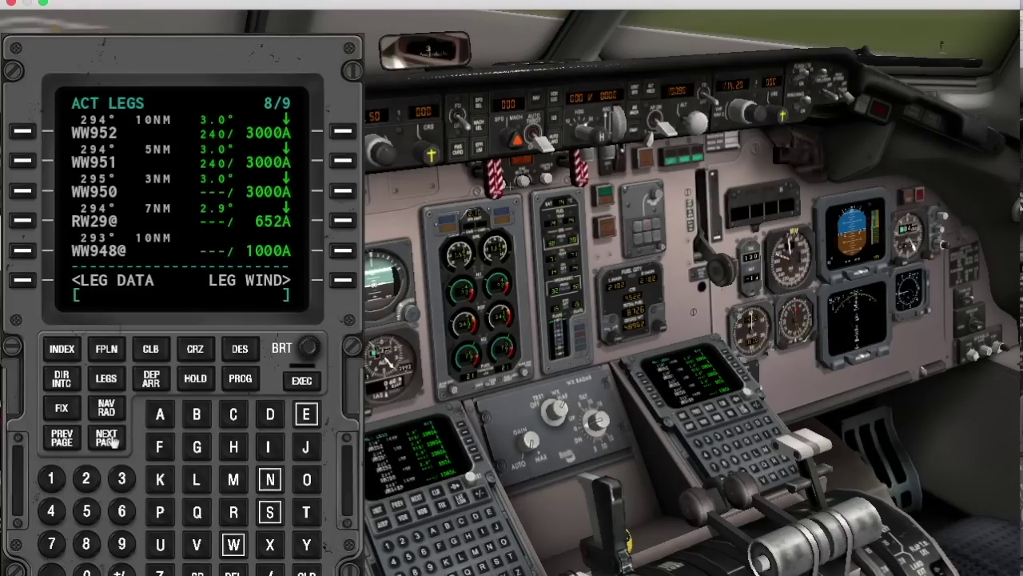
{"action": "left_click", "coordinate": [110, 438]}
- Set the descent path angle to 2.5° on the descent page and return to legs
{"action": "left_click", "coordinate": [196, 351]}
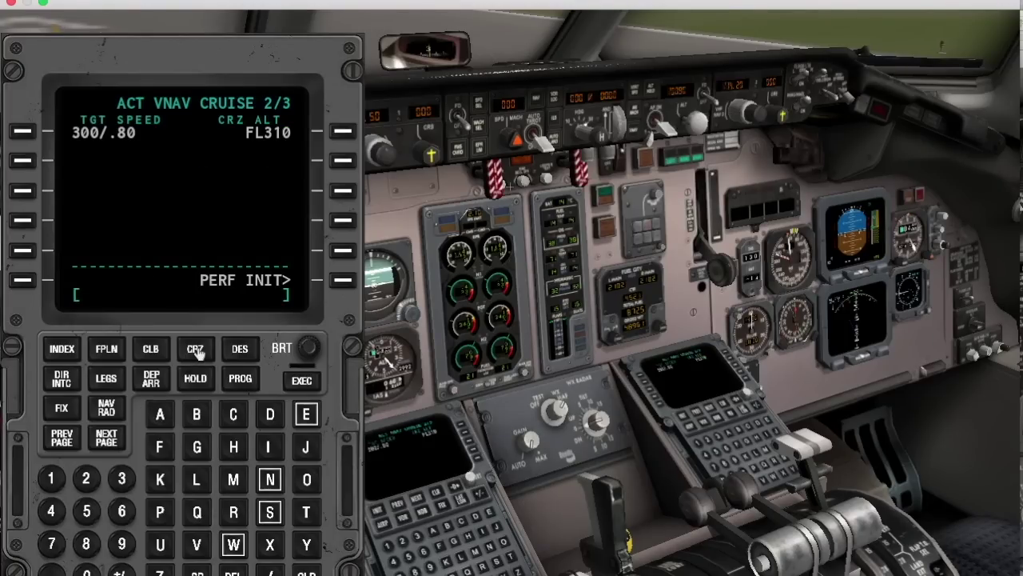
{"action": "left_click", "coordinate": [240, 348]}
{"action": "type", "text": "2.5"}
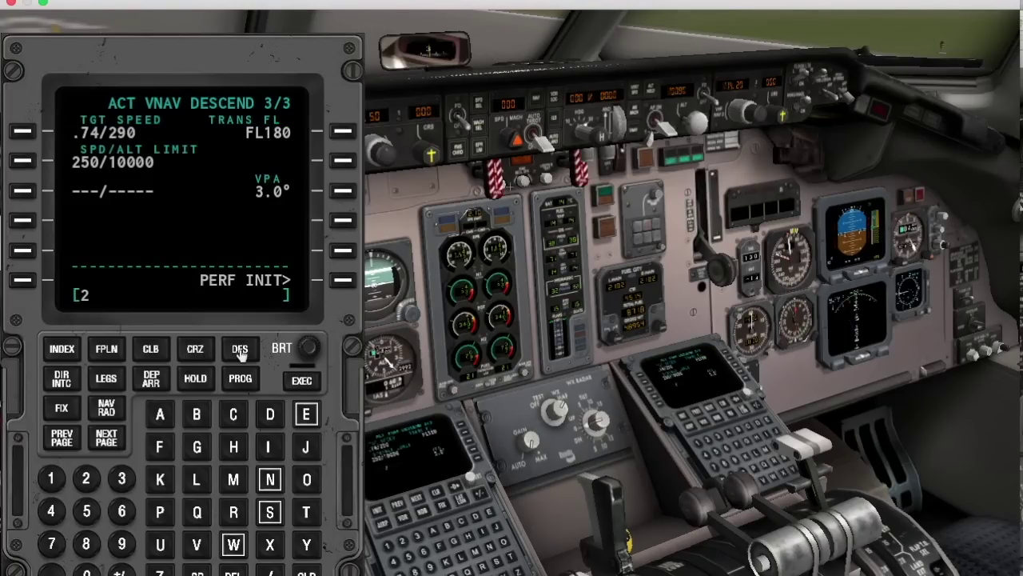
{"action": "left_click", "coordinate": [338, 190]}
{"action": "left_click", "coordinate": [118, 380]}
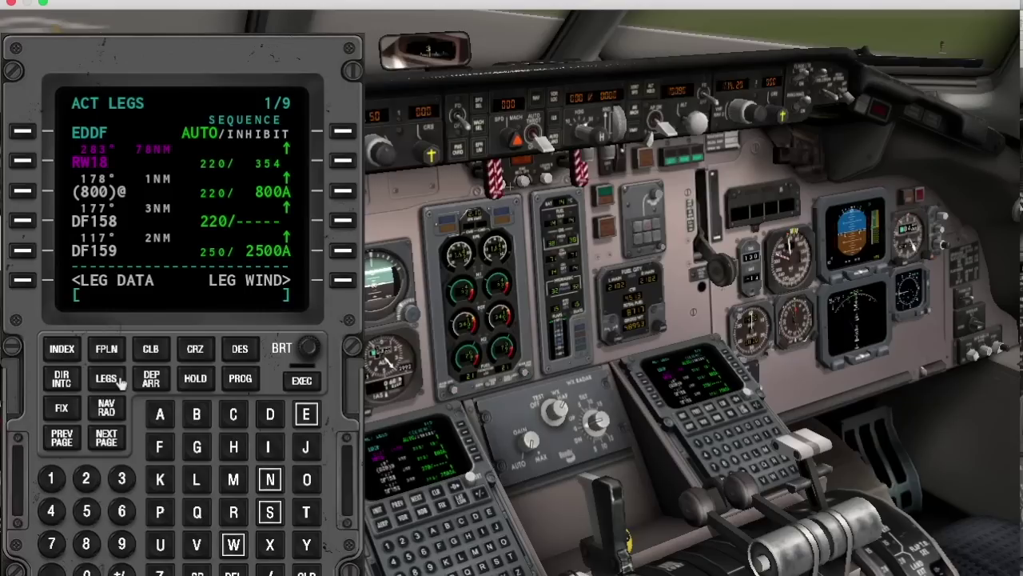
- Page the legs, open direct intercept, set selected altitude to 11600, and open the FMC index
{"action": "left_click", "coordinate": [112, 440]}
{"action": "left_click", "coordinate": [111, 440]}
{"action": "left_click", "coordinate": [112, 439]}
{"action": "left_click", "coordinate": [112, 440]}
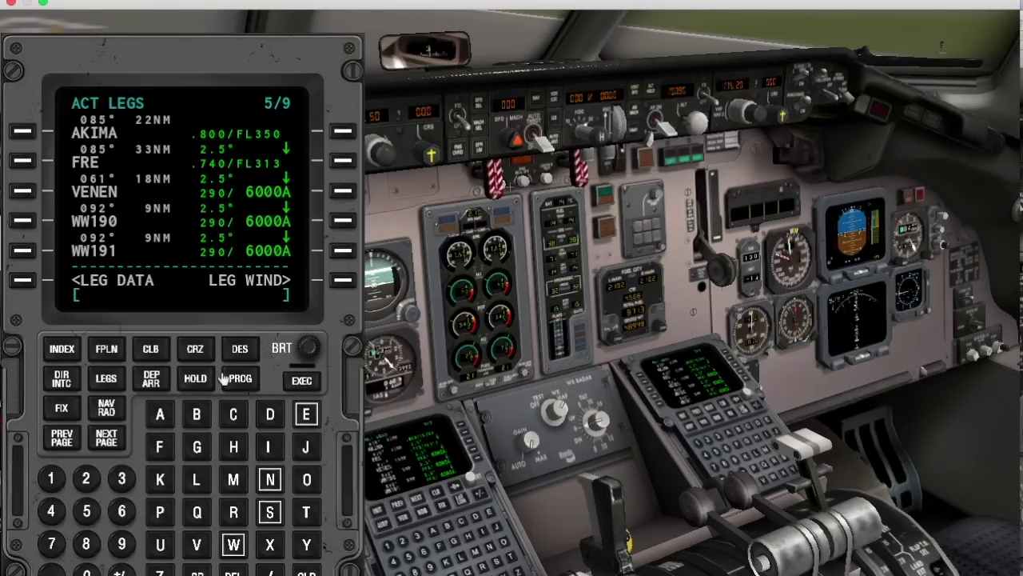
{"action": "left_click", "coordinate": [63, 379]}
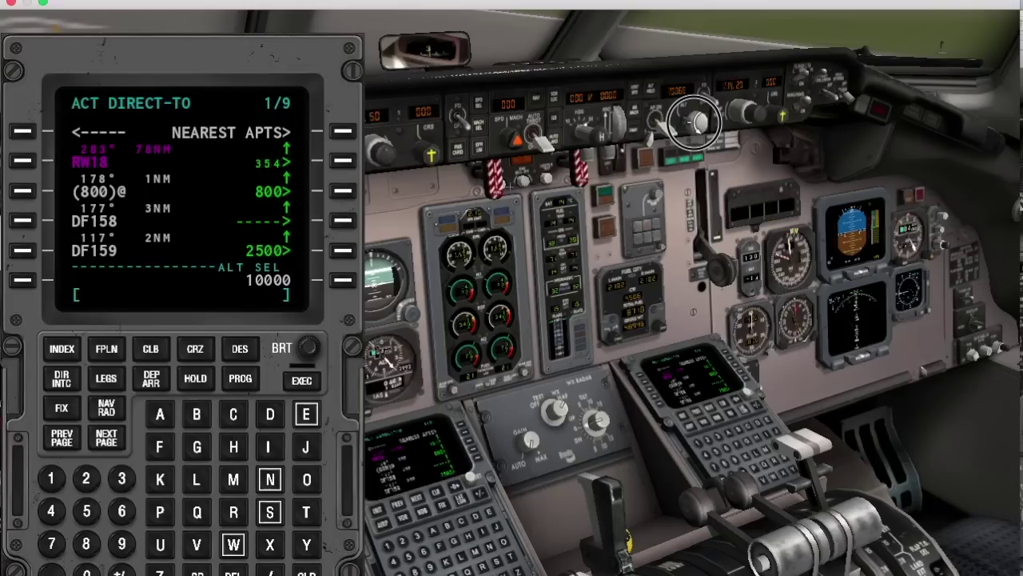
{"action": "scroll", "coordinate": [693, 122], "scroll_direction": "down", "scroll_amount": 1}
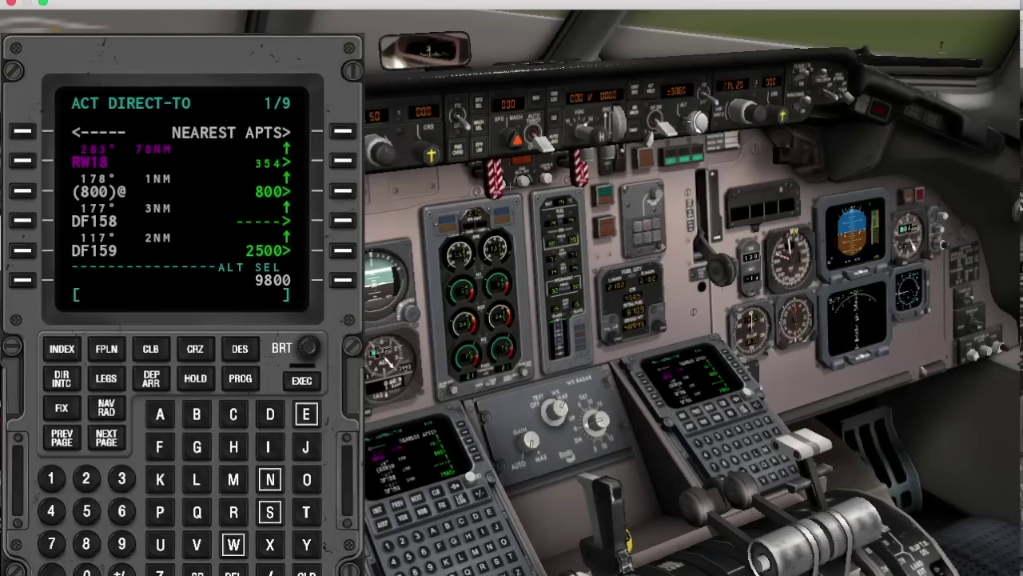
{"action": "scroll", "coordinate": [692, 121], "scroll_direction": "up", "scroll_amount": 16}
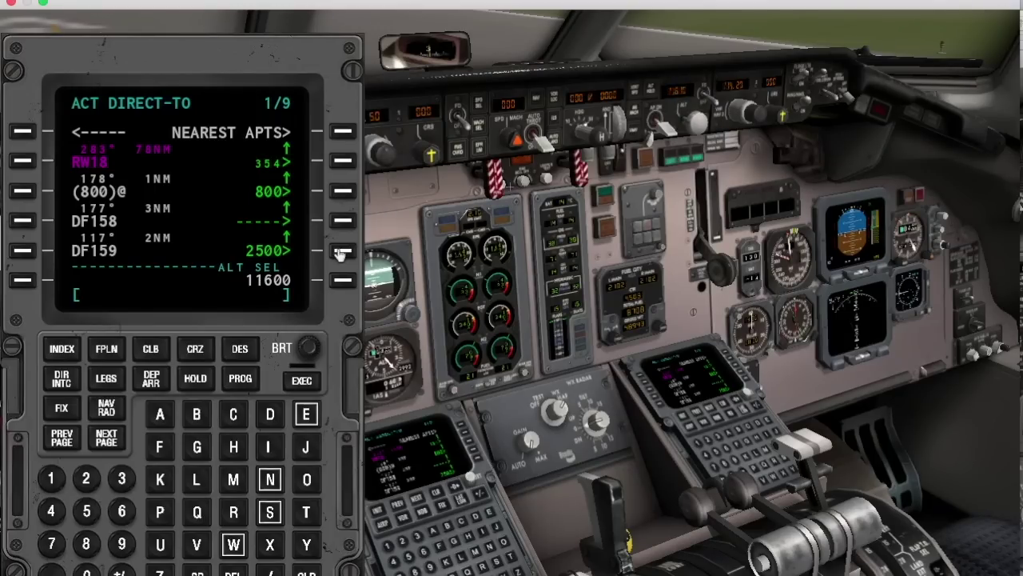
{"action": "left_click", "coordinate": [339, 138]}
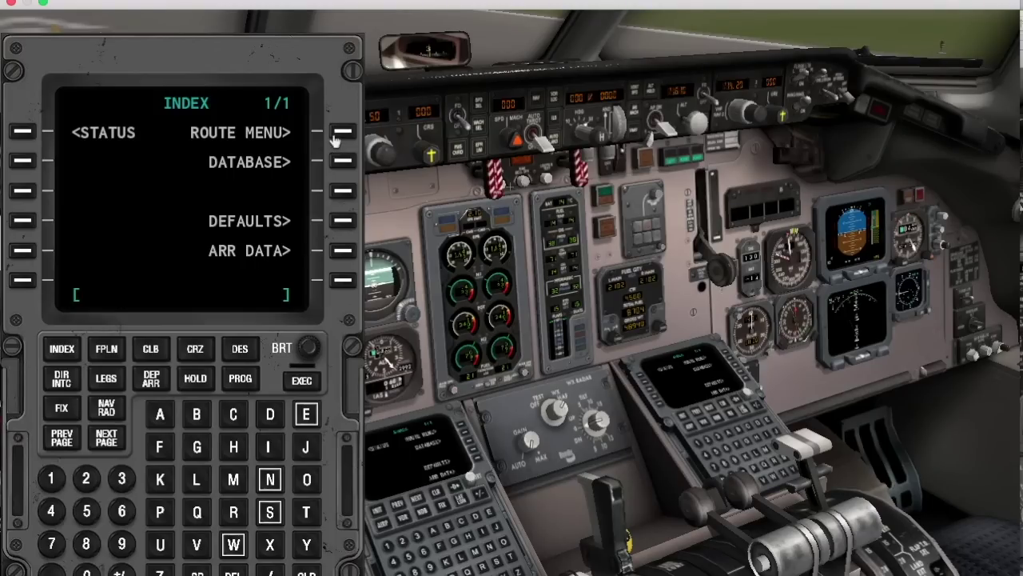
- Define and store pilot waypoint MYWPT at RID bearing 090, 5.5 NM
{"action": "left_click", "coordinate": [342, 165]}
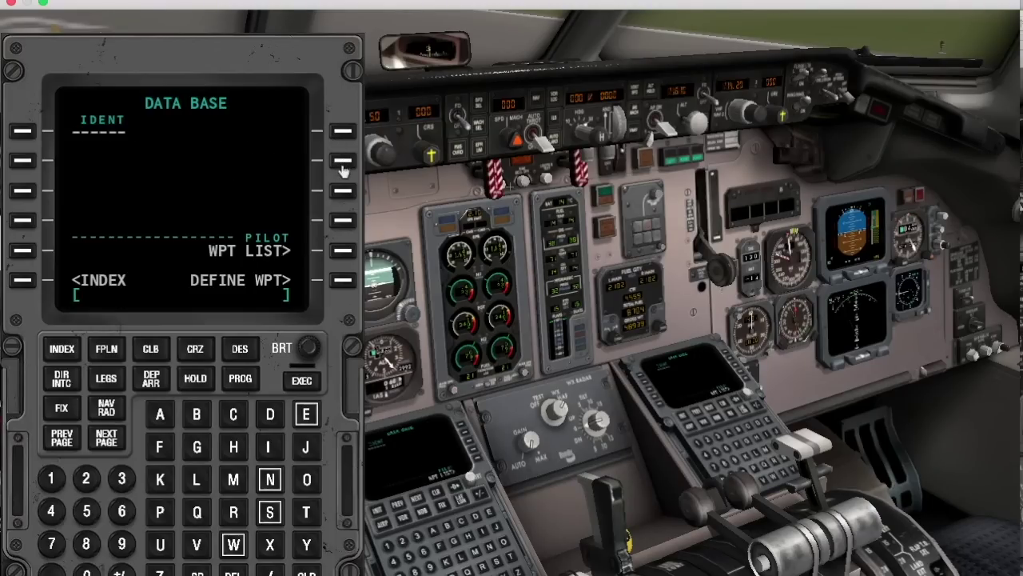
{"action": "left_click", "coordinate": [342, 281]}
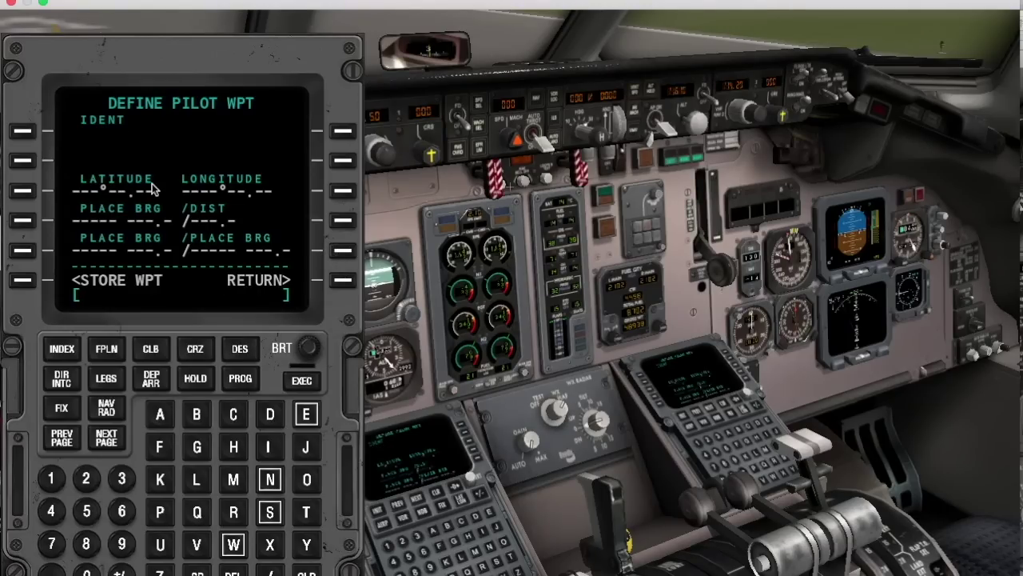
{"action": "type", "text": "R"}
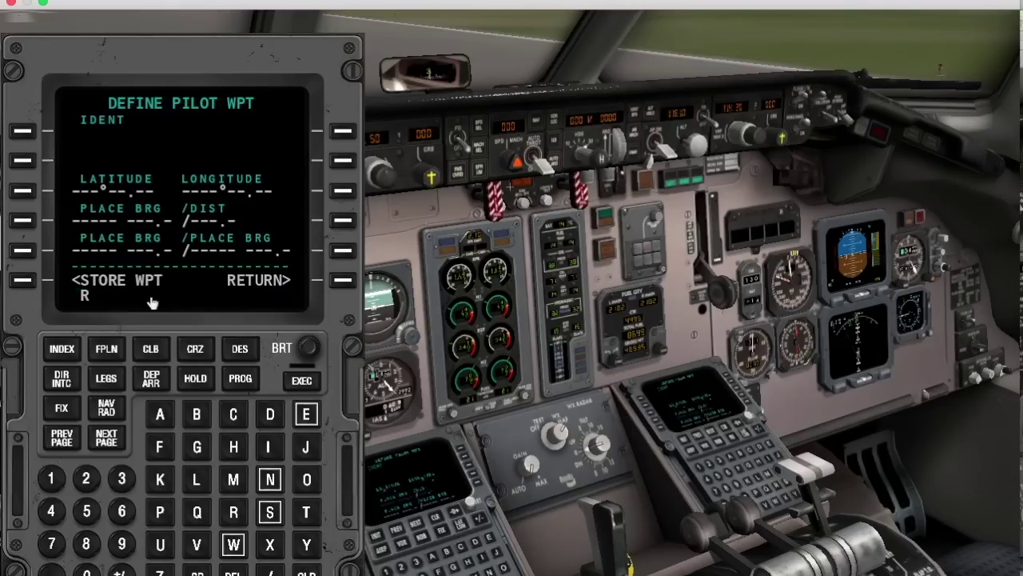
{"action": "type", "text": "ID090/5.5"}
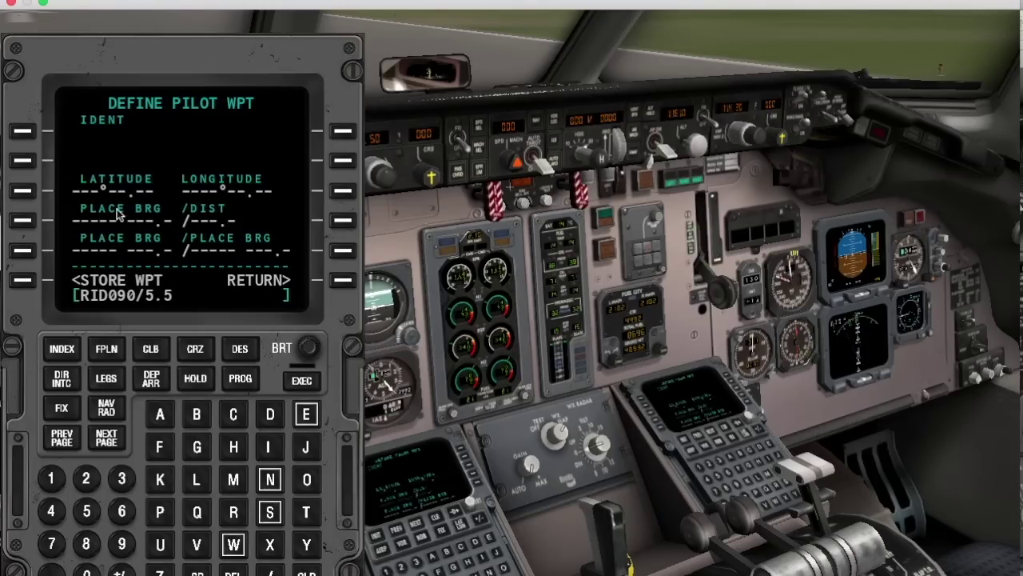
{"action": "left_click", "coordinate": [23, 221]}
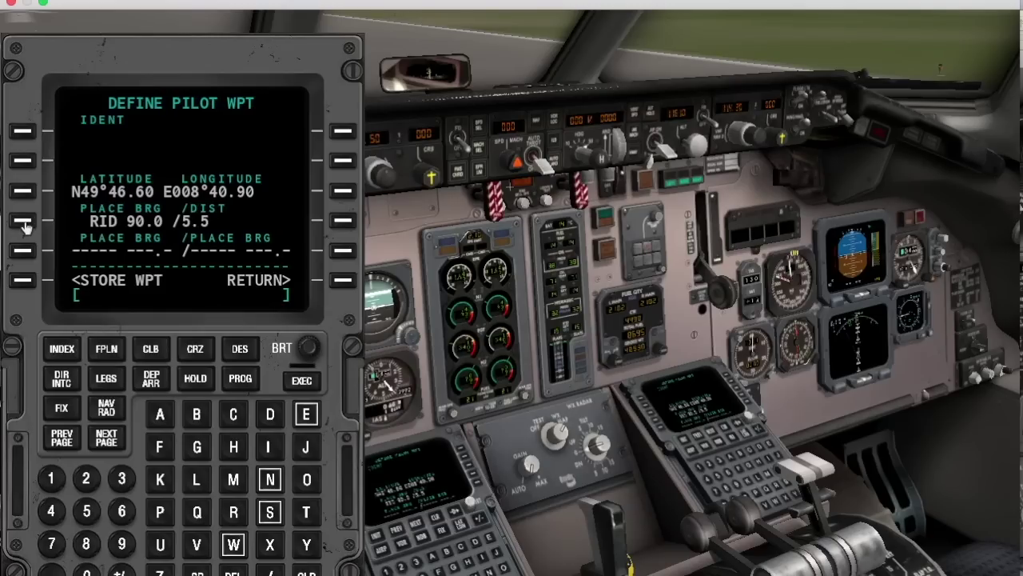
{"action": "type", "text": "MYWOTT"}
{"action": "left_click", "coordinate": [23, 130]}
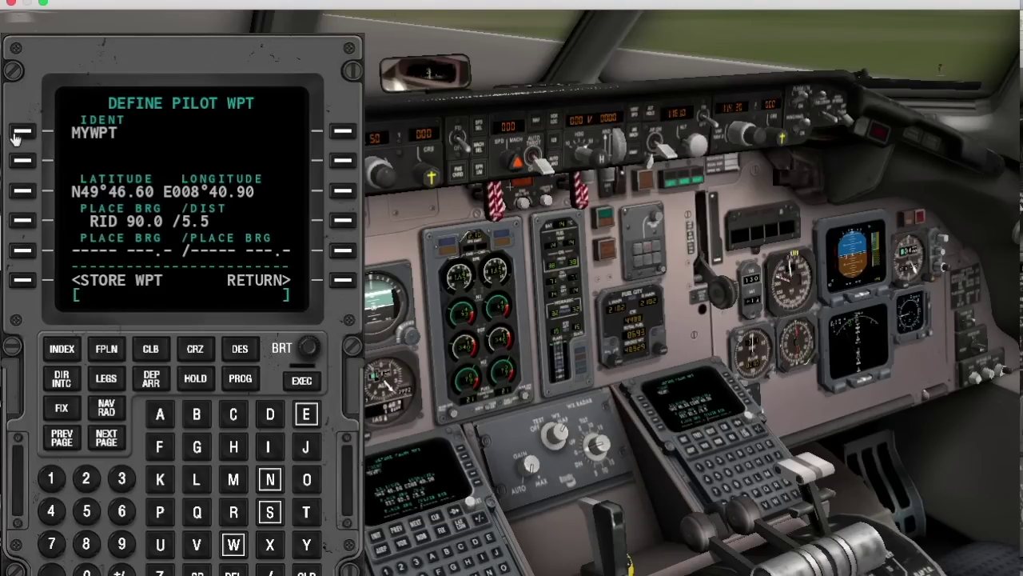
{"action": "left_click", "coordinate": [24, 280]}
- Check the stored pilot waypoint list, then display fix info referenced to RID
{"action": "left_click", "coordinate": [343, 280]}
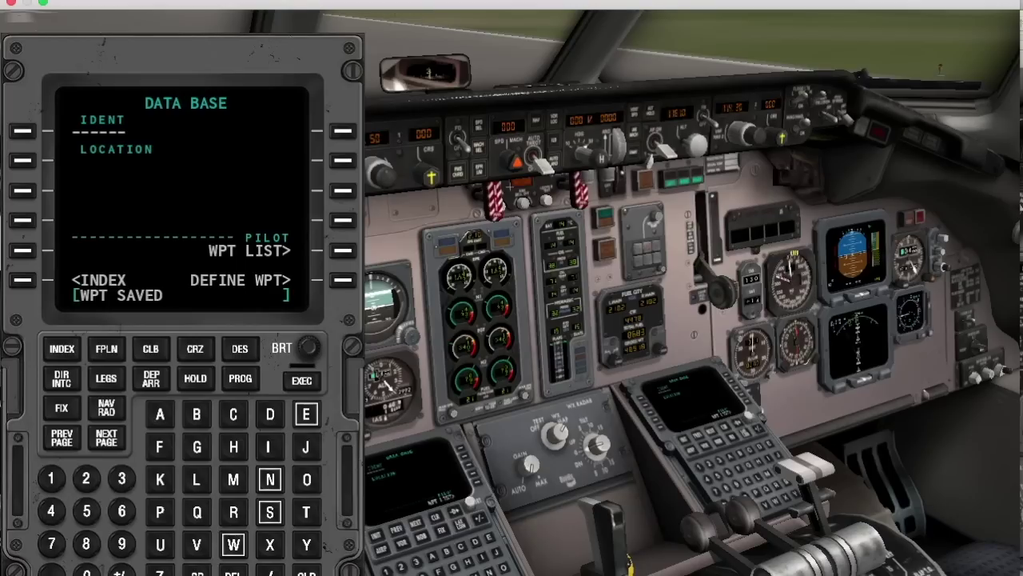
{"action": "left_click", "coordinate": [343, 250]}
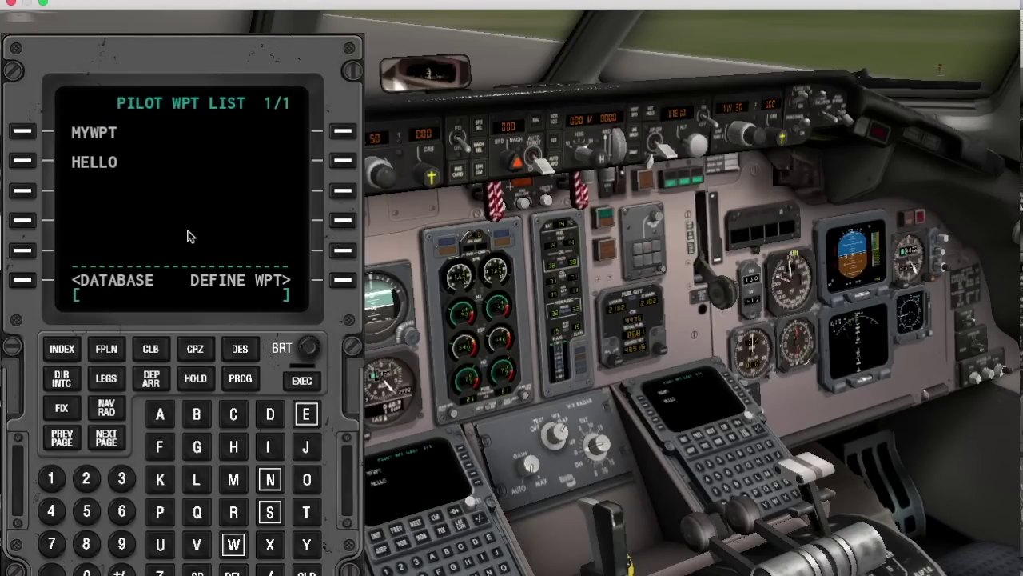
{"action": "type", "text": "f"}
{"action": "type", "text": "RID"}
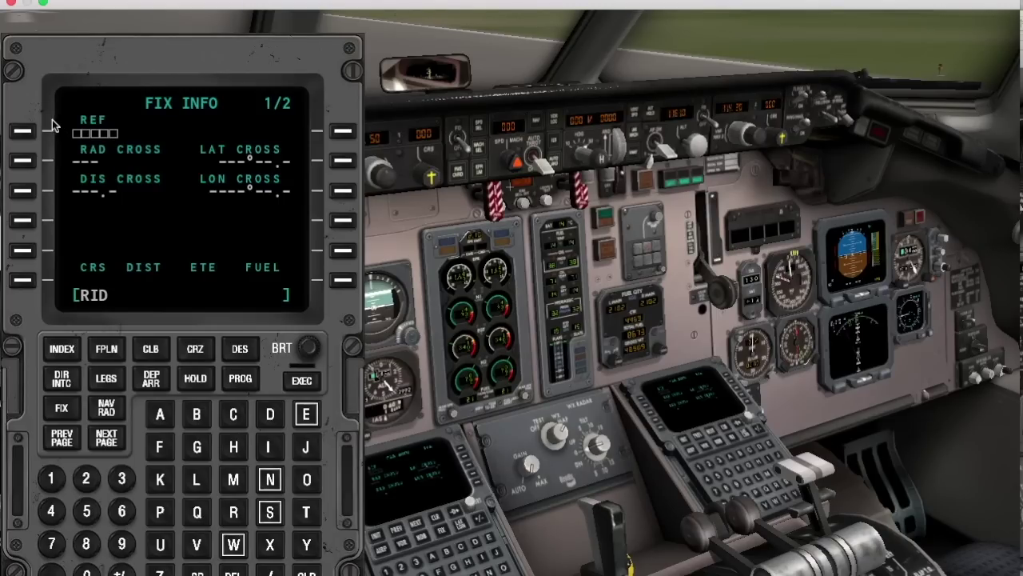
{"action": "left_click", "coordinate": [30, 131]}
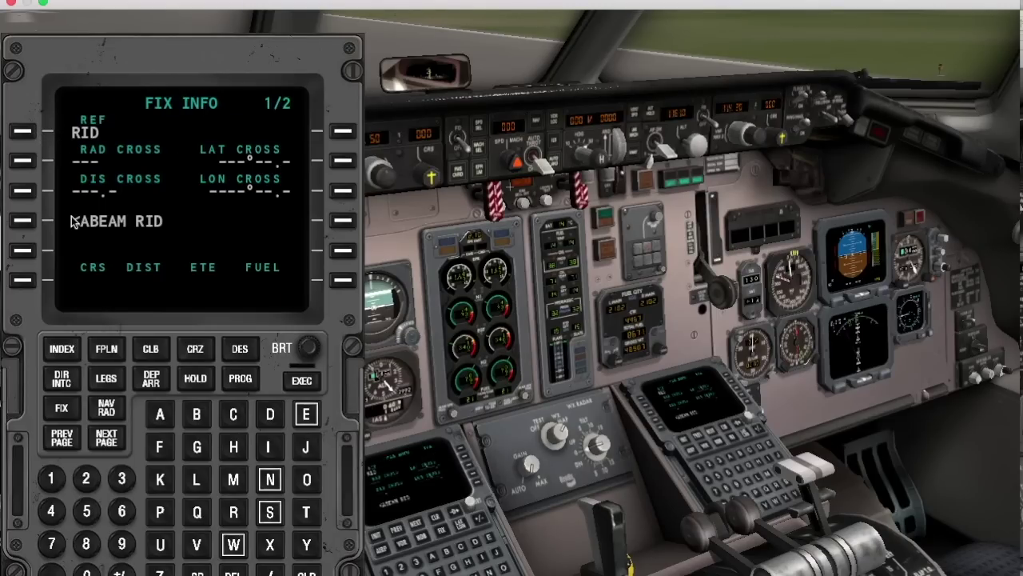